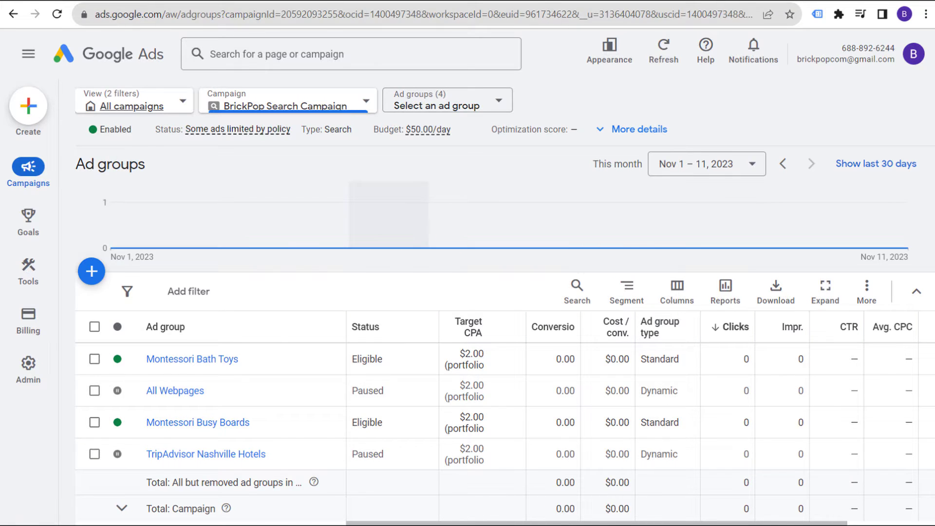
Start a new ad group in BrickPop Search Campaign and change its type to Dynamic.
{"action": "key", "text": "ctrl+Tab"}
{"action": "left_click", "coordinate": [101, 276]}
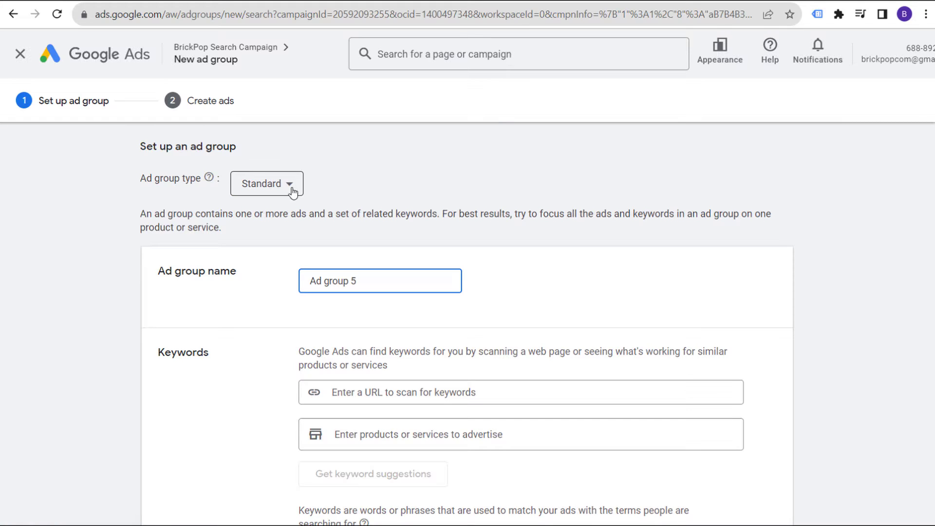
{"action": "scroll", "coordinate": [266, 316], "scroll_direction": "down", "scroll_amount": 4}
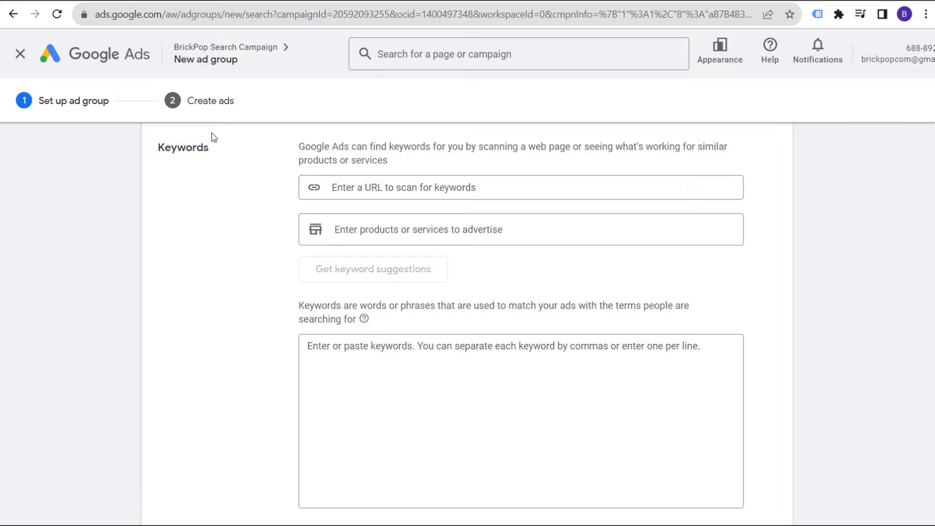
{"action": "scroll", "coordinate": [257, 247], "scroll_direction": "up", "scroll_amount": 4}
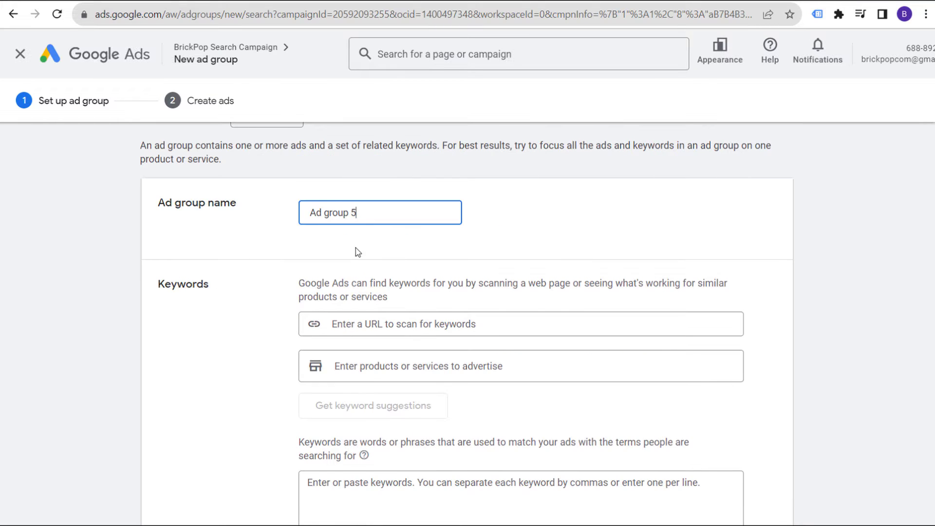
{"action": "left_click", "coordinate": [275, 196]}
{"action": "left_click", "coordinate": [266, 229]}
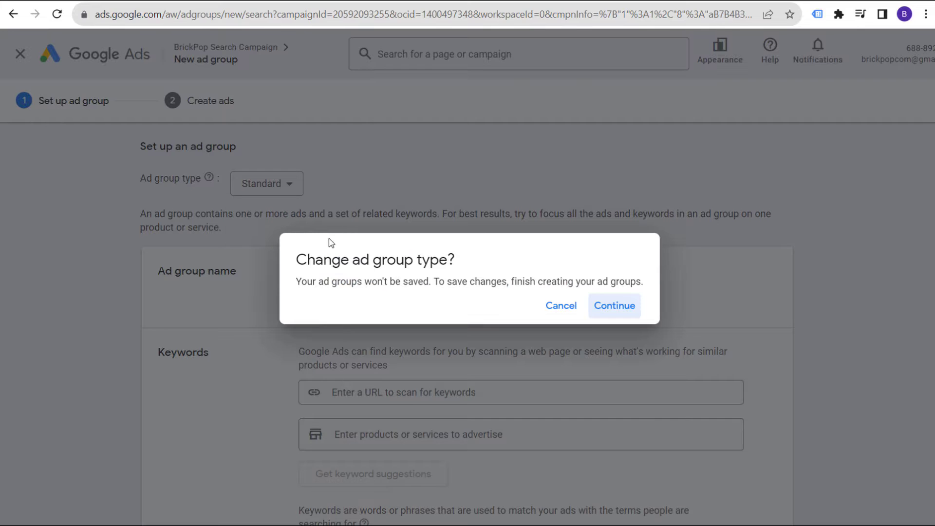
{"action": "left_click", "coordinate": [623, 311]}
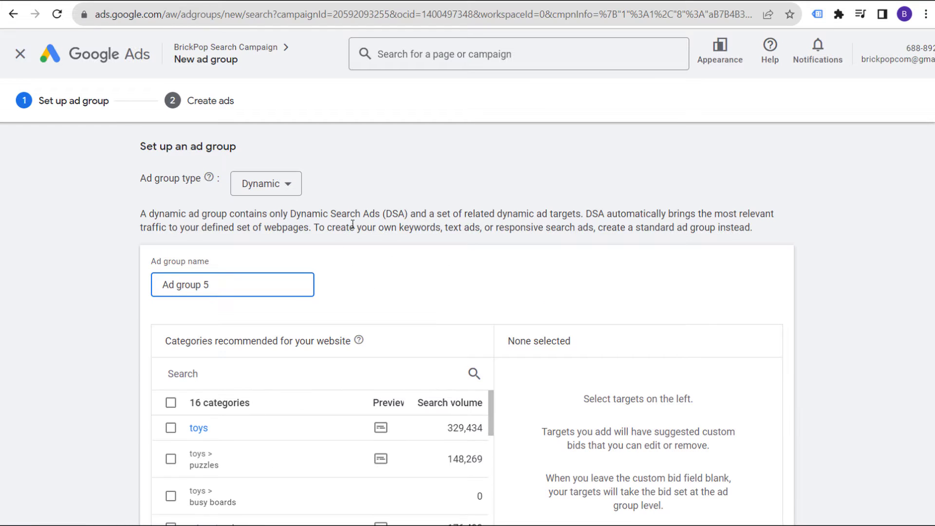
Try targeting all webpages, clear that selection, and return to the recommended website categories.
{"action": "scroll", "coordinate": [652, 252], "scroll_direction": "down", "scroll_amount": 3}
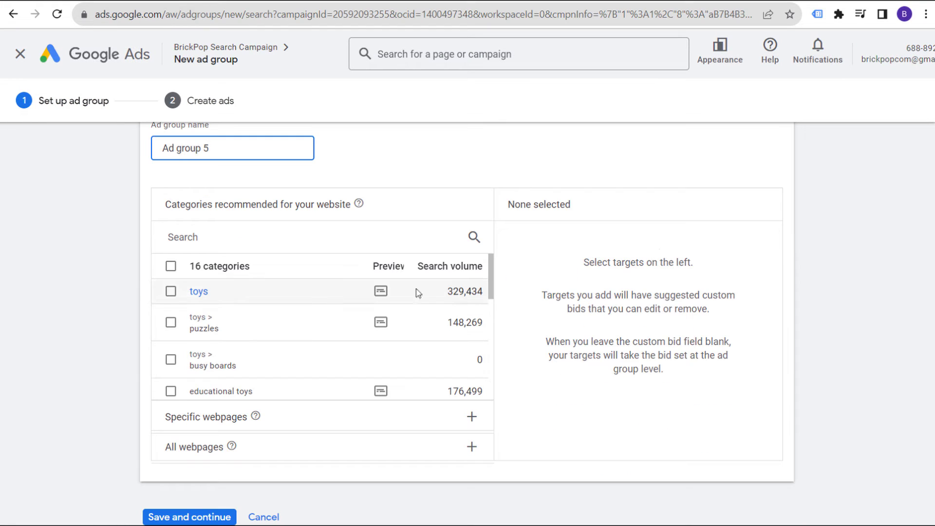
{"action": "left_click", "coordinate": [470, 417]}
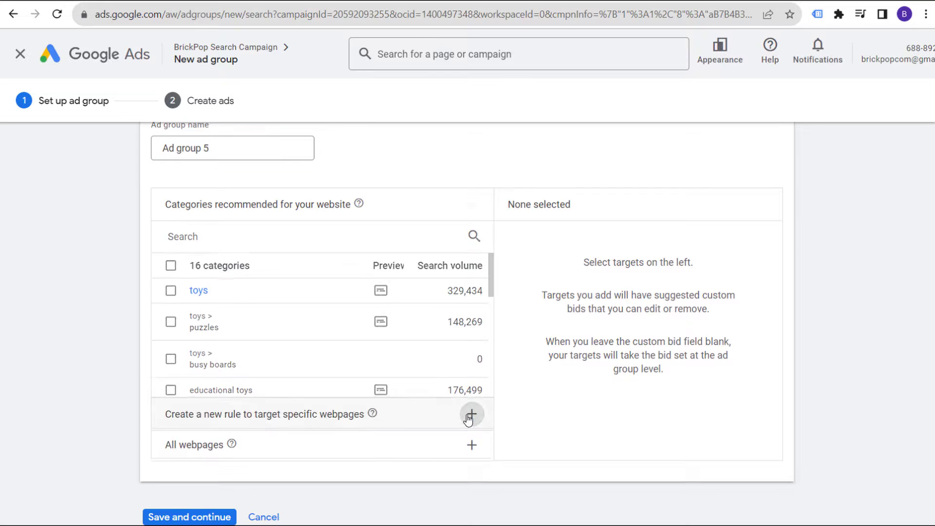
{"action": "left_click", "coordinate": [472, 446]}
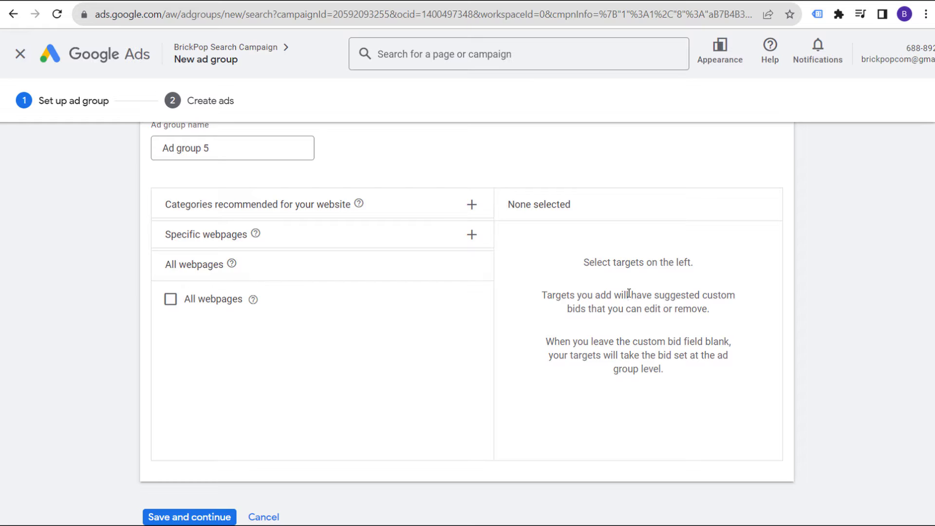
{"action": "left_click", "coordinate": [171, 300]}
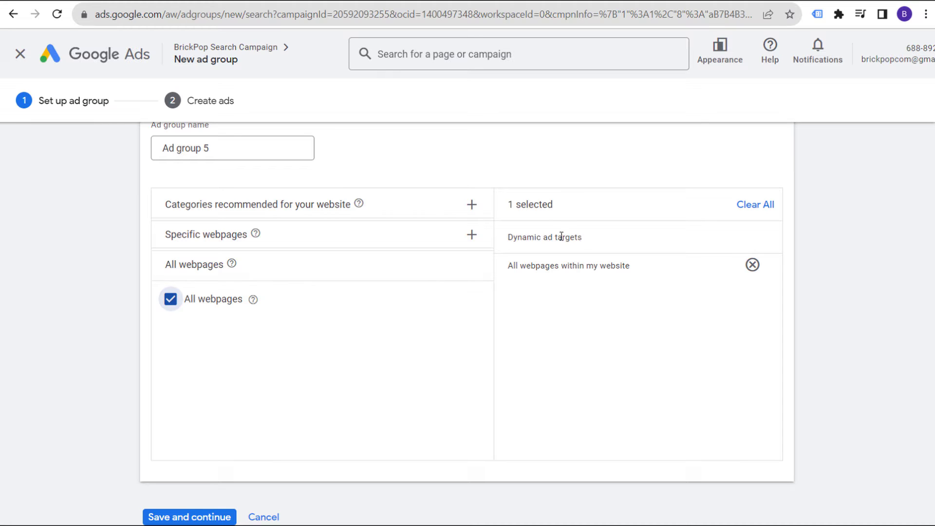
{"action": "left_click", "coordinate": [174, 303]}
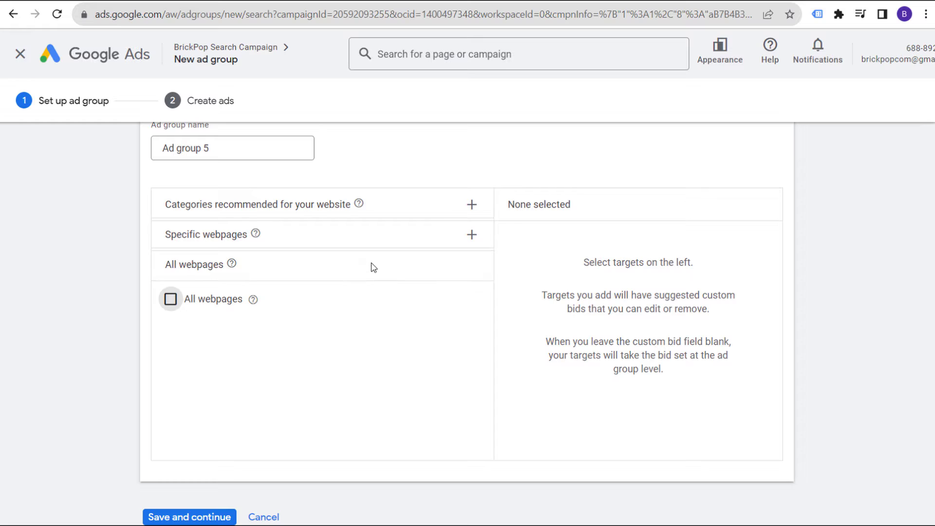
{"action": "left_click", "coordinate": [471, 205]}
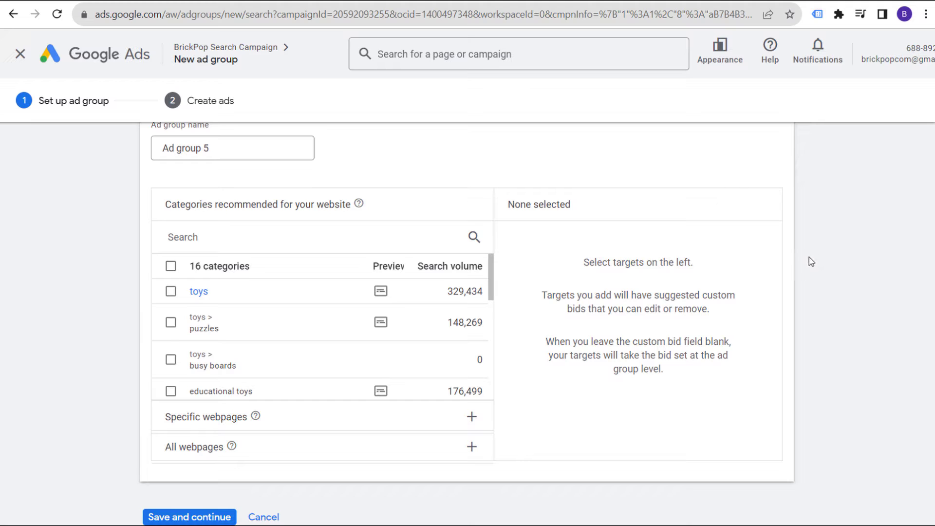
{"action": "scroll", "coordinate": [779, 268], "scroll_direction": "up", "scroll_amount": 3}
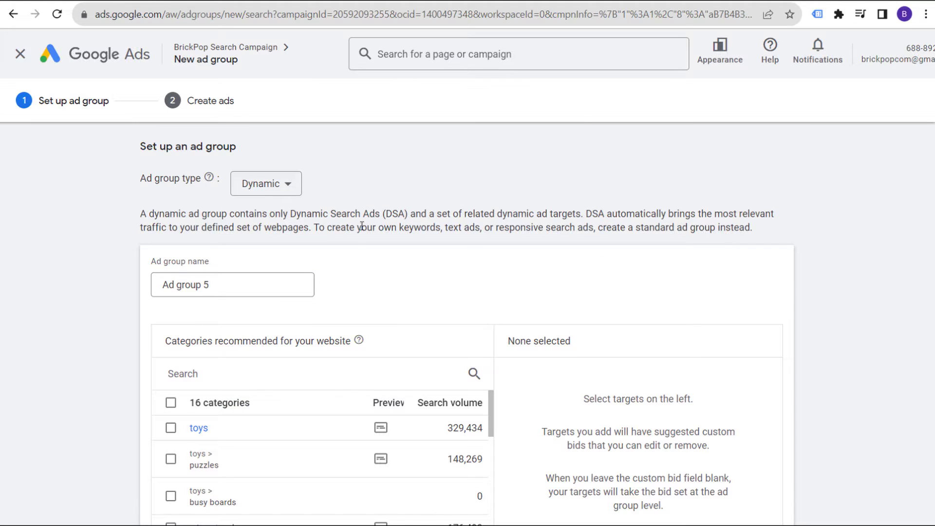
Look over the brickpop.com homepage and return to the ad group setup.
{"action": "left_click", "coordinate": [613, 1]}
{"action": "scroll", "coordinate": [585, 230], "scroll_direction": "down", "scroll_amount": 3}
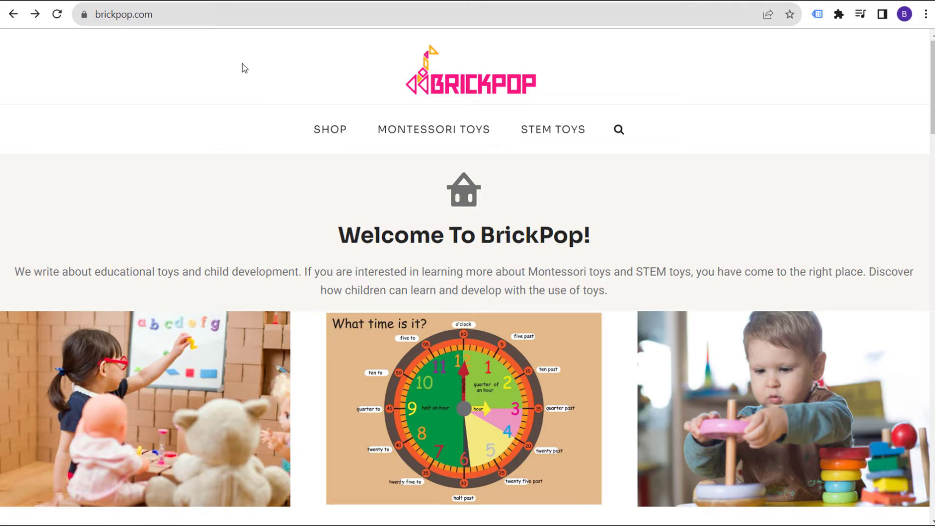
{"action": "left_click", "coordinate": [86, 4]}
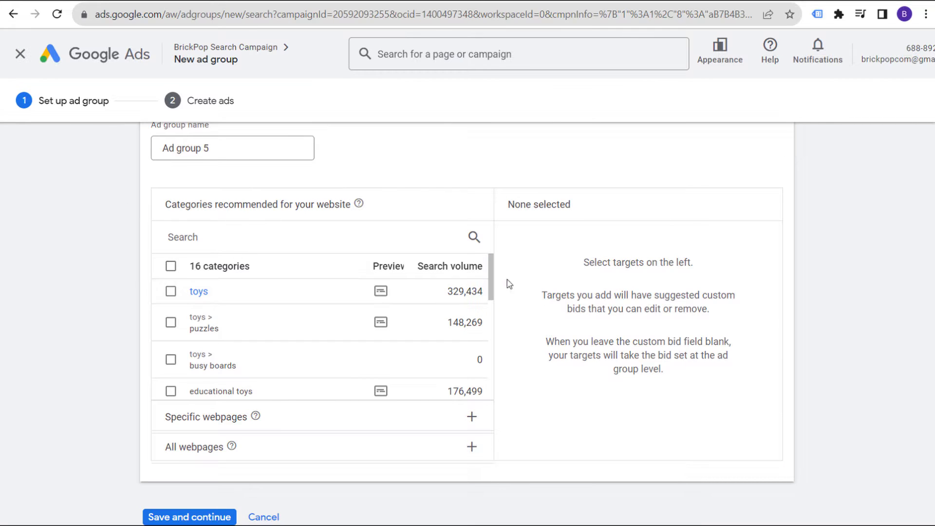
Preview the example ad for the toys > puzzles category, select that category as the target, and continue to ad creation.
{"action": "left_click_drag", "start_coordinate": [494, 276], "coordinate": [494, 283]}
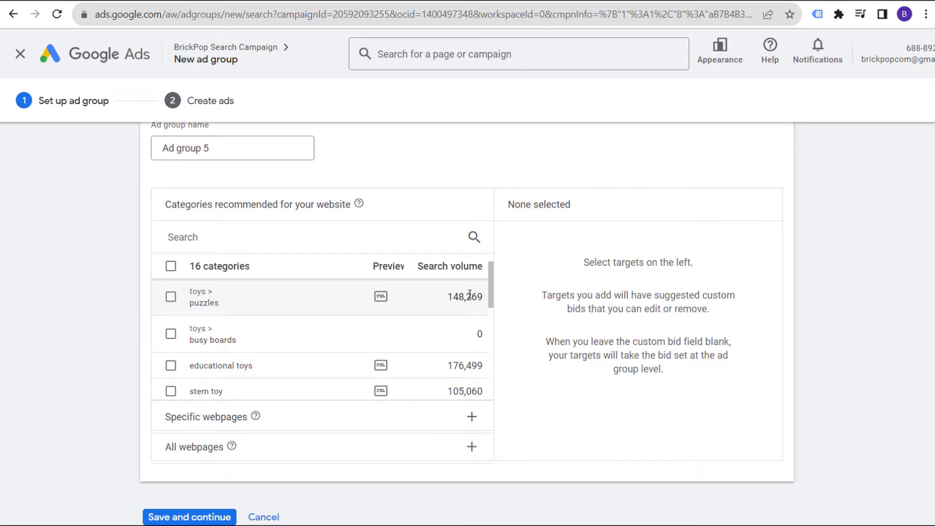
{"action": "left_click", "coordinate": [381, 296]}
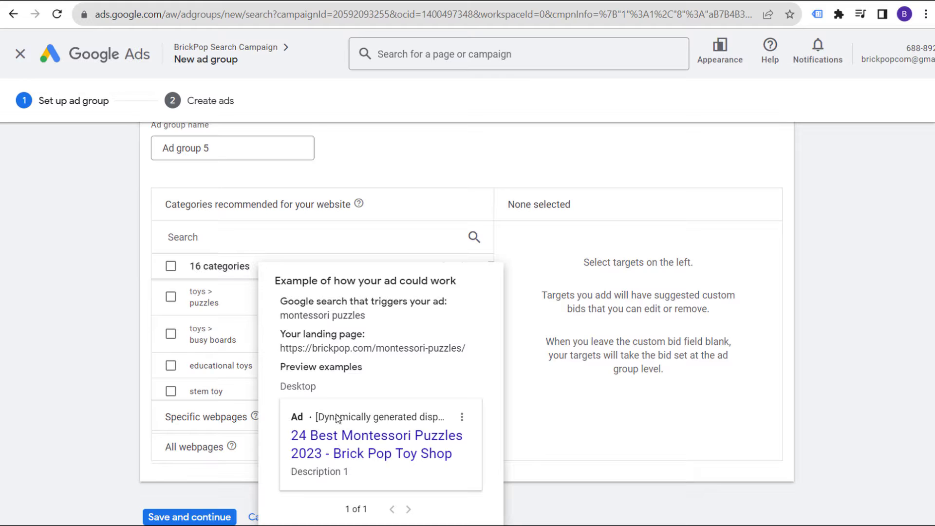
{"action": "left_click", "coordinate": [171, 296]}
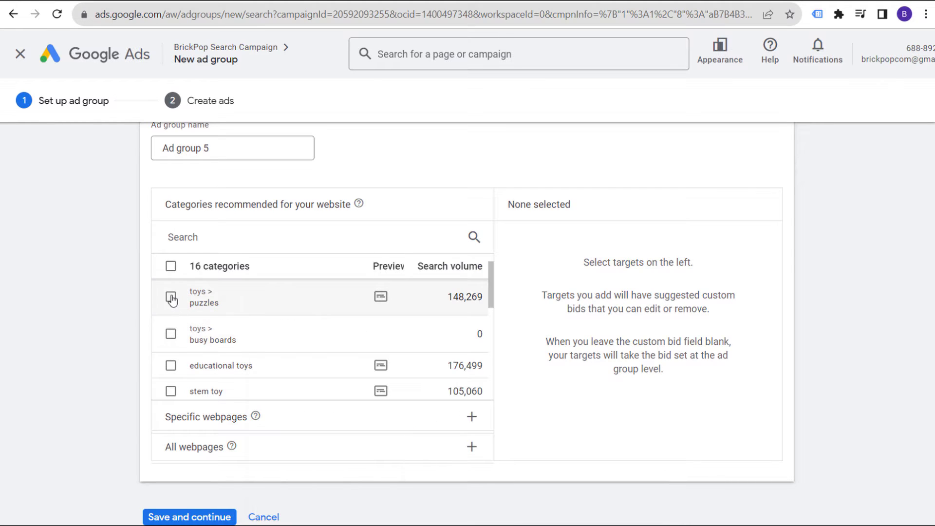
{"action": "left_click", "coordinate": [212, 517]}
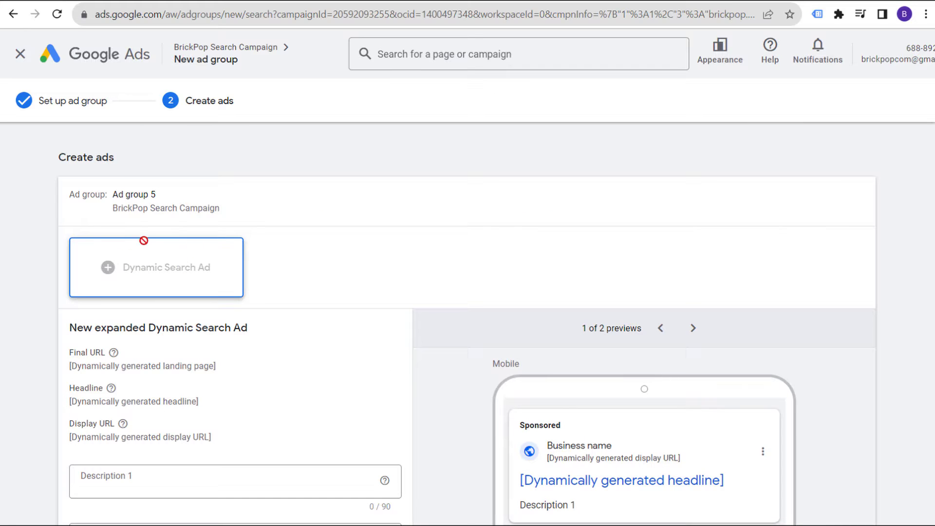
Create a Dynamic Search Ad with "aaa" as both Description 1 and Description 2.
{"action": "scroll", "coordinate": [319, 306], "scroll_direction": "down", "scroll_amount": 3}
{"action": "left_click", "coordinate": [149, 349]}
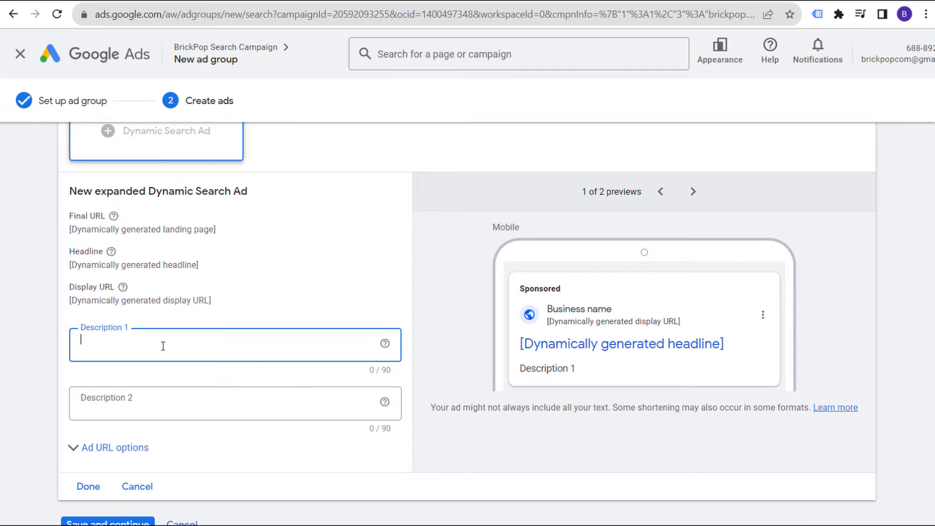
{"action": "left_click", "coordinate": [155, 402]}
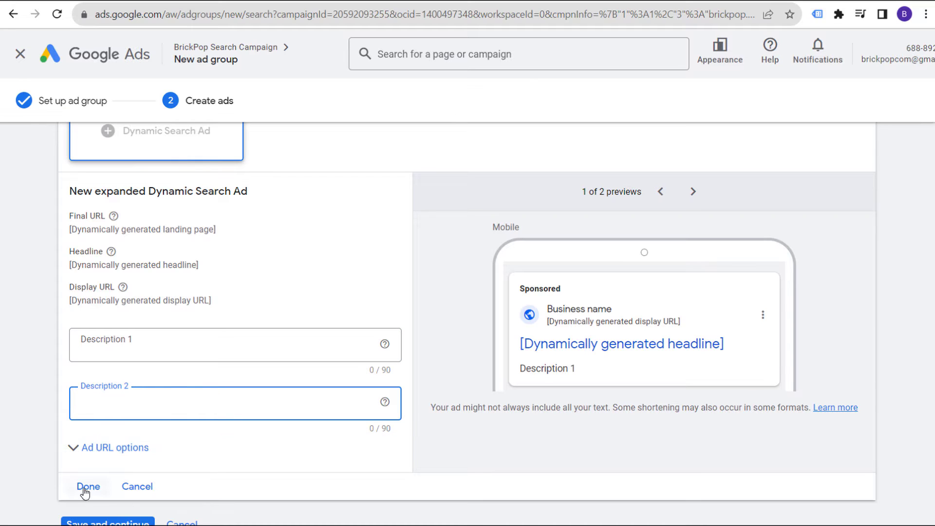
{"action": "left_click", "coordinate": [193, 355]}
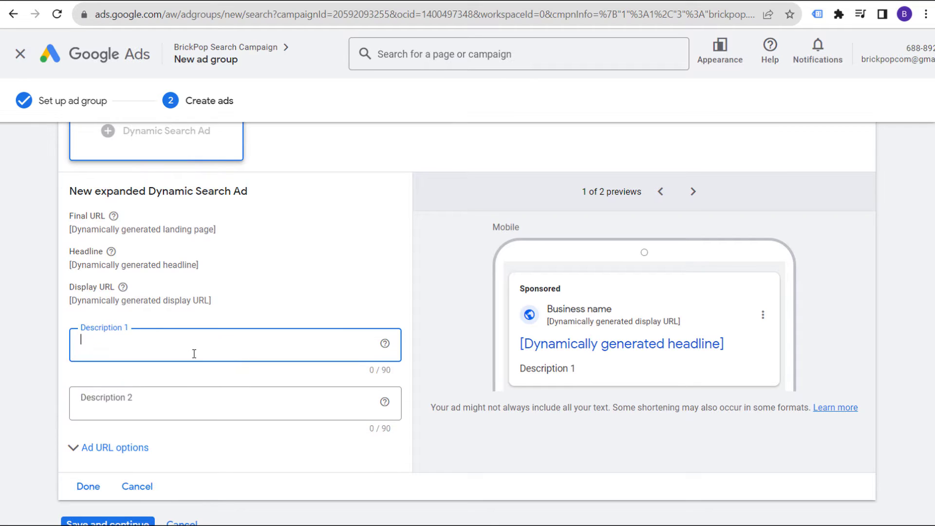
{"action": "type", "text": "aaa"}
{"action": "left_click", "coordinate": [180, 397]}
{"action": "type", "text": "aaa"}
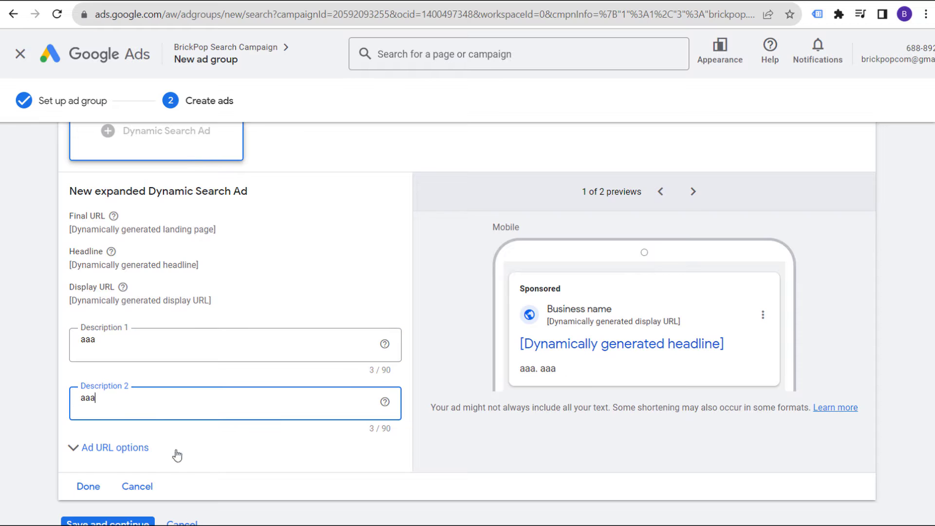
{"action": "left_click", "coordinate": [91, 487]}
{"action": "mouse_move", "coordinate": [258, 258]}
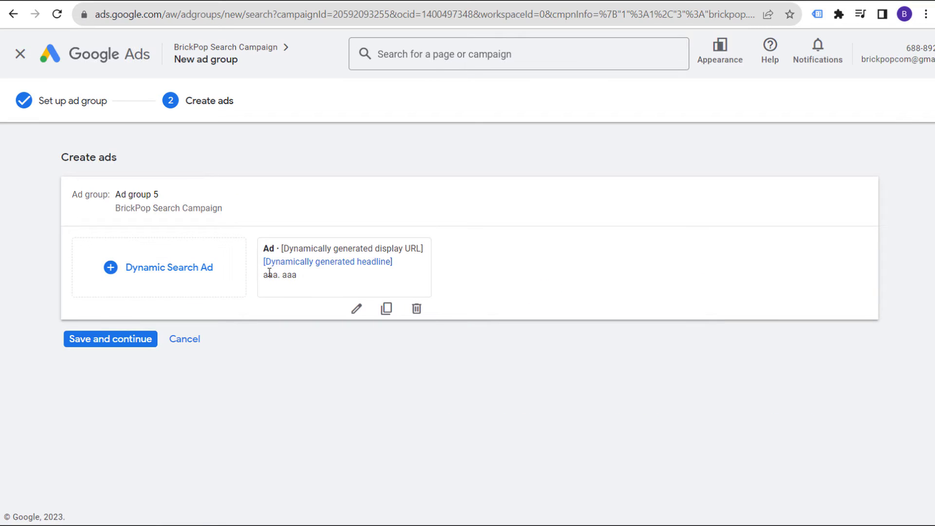
Save the ad group with its ad and pause Ad group 5.
{"action": "left_click", "coordinate": [143, 344]}
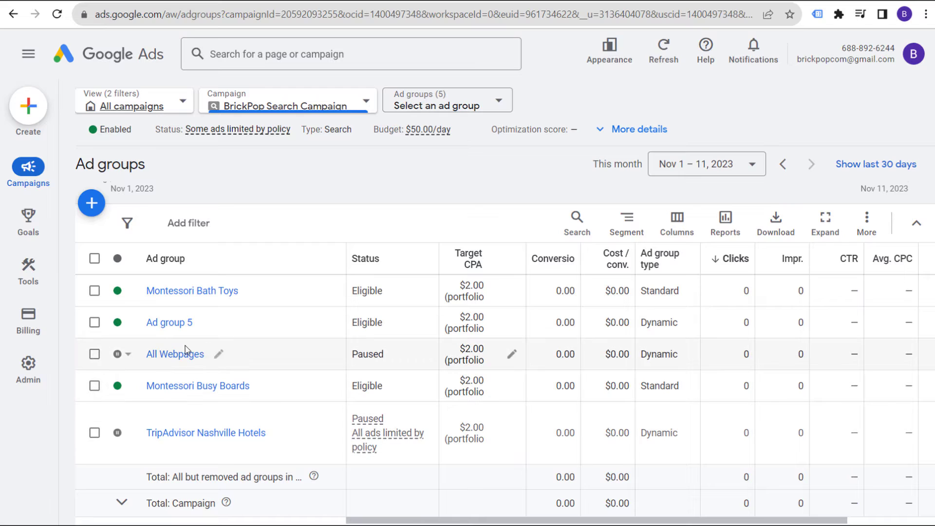
{"action": "left_click", "coordinate": [128, 323]}
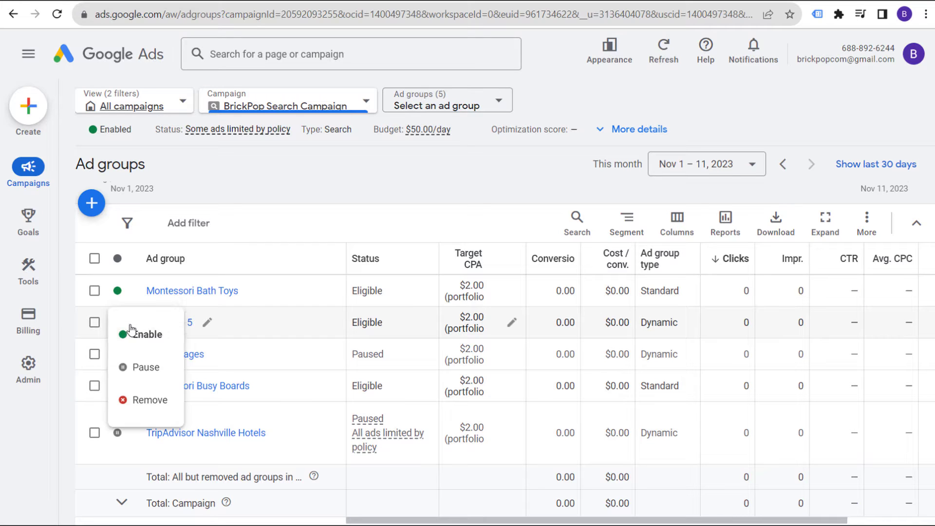
{"action": "left_click", "coordinate": [148, 367]}
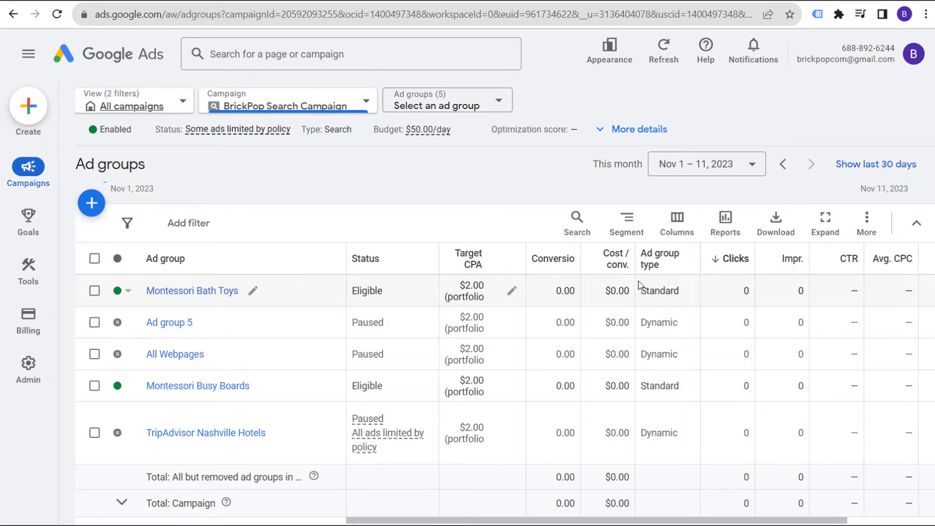
Examine the Montessori Bath Toys keywords and their match types, and compare the ad group types across BrickPop Search Campaign.
{"action": "left_click", "coordinate": [178, 291]}
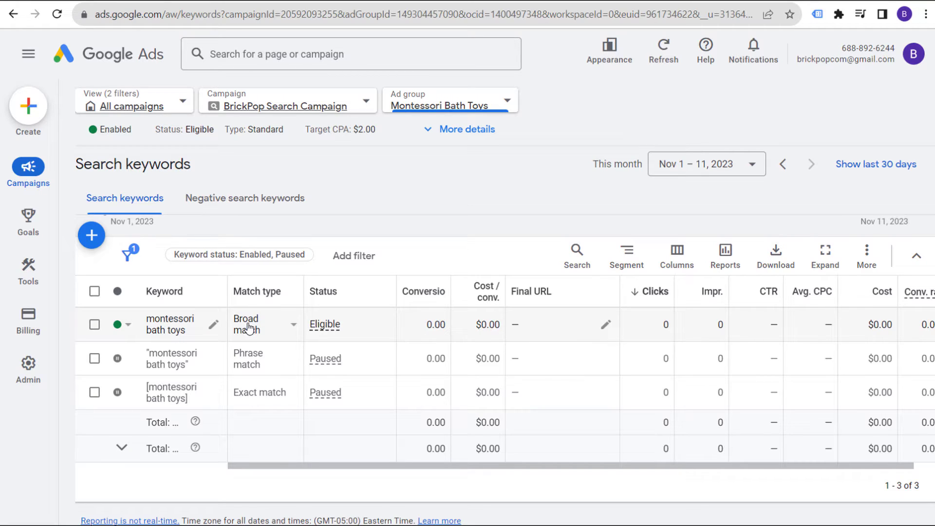
{"action": "left_click", "coordinate": [283, 107]}
{"action": "mouse_move", "coordinate": [44, 242]}
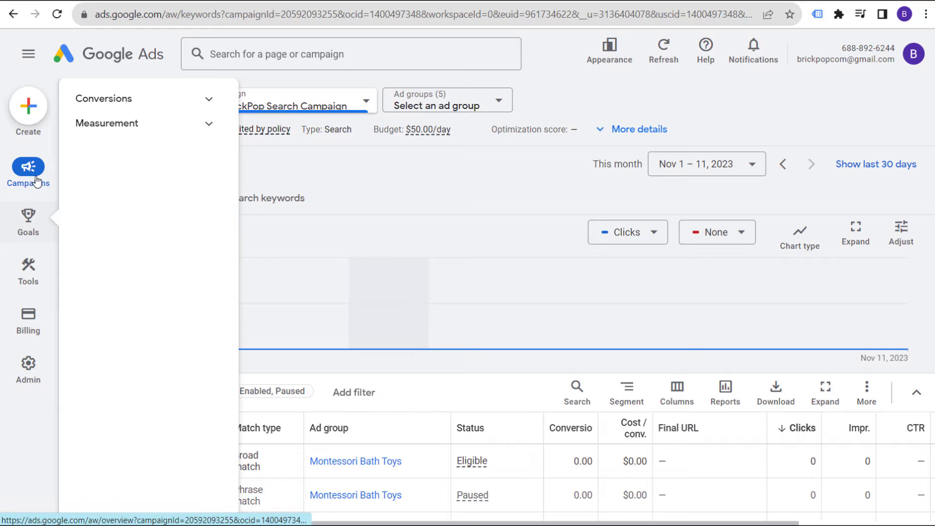
{"action": "mouse_move", "coordinate": [37, 181]}
{"action": "left_click", "coordinate": [112, 225]}
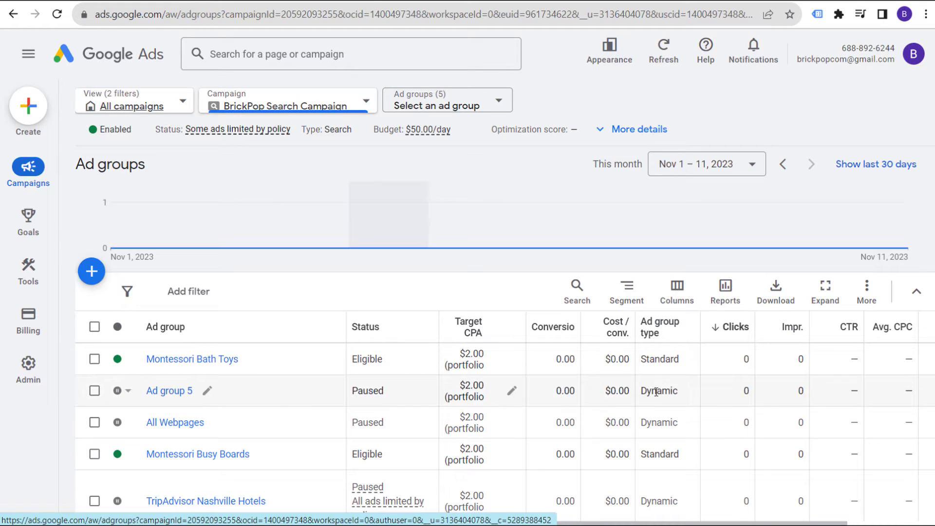
{"action": "double_click", "coordinate": [667, 360]}
{"action": "left_click", "coordinate": [668, 364]}
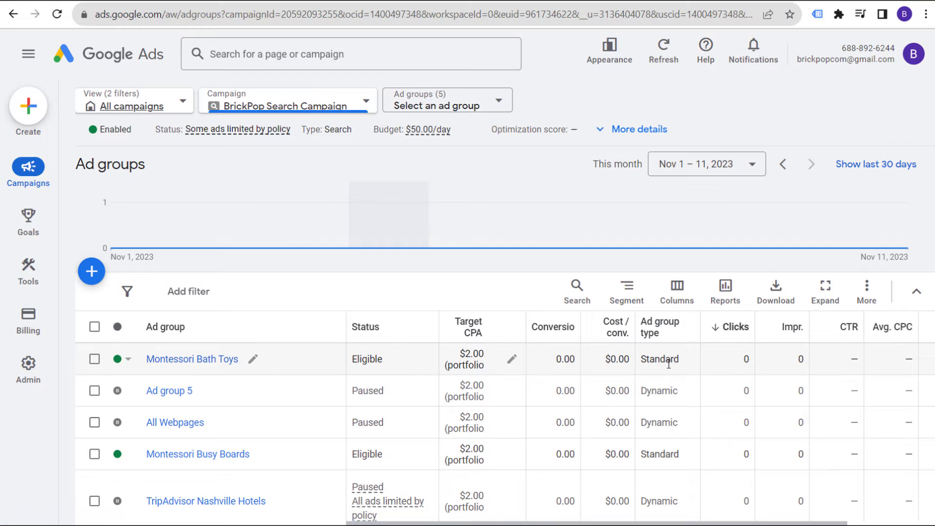
Go to the campaigns list and start creating a new campaign.
{"action": "mouse_move", "coordinate": [31, 167]}
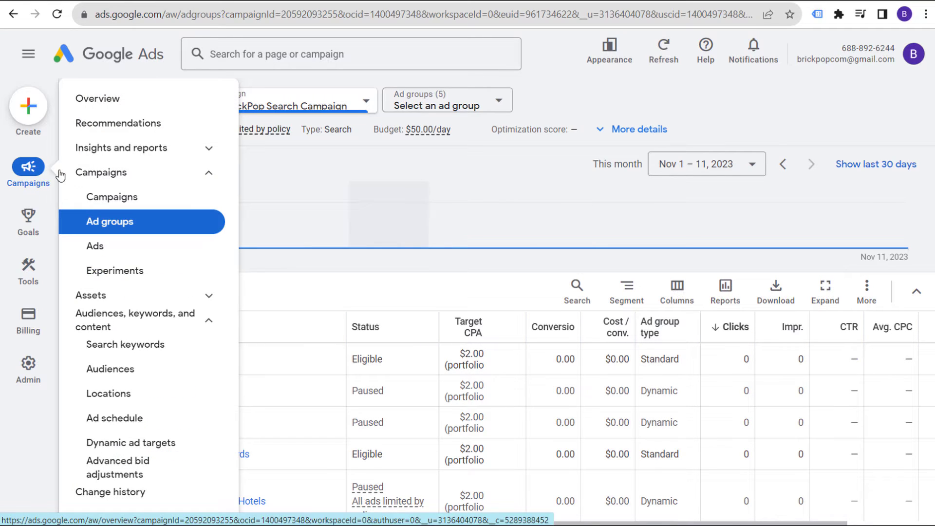
{"action": "left_click", "coordinate": [112, 199]}
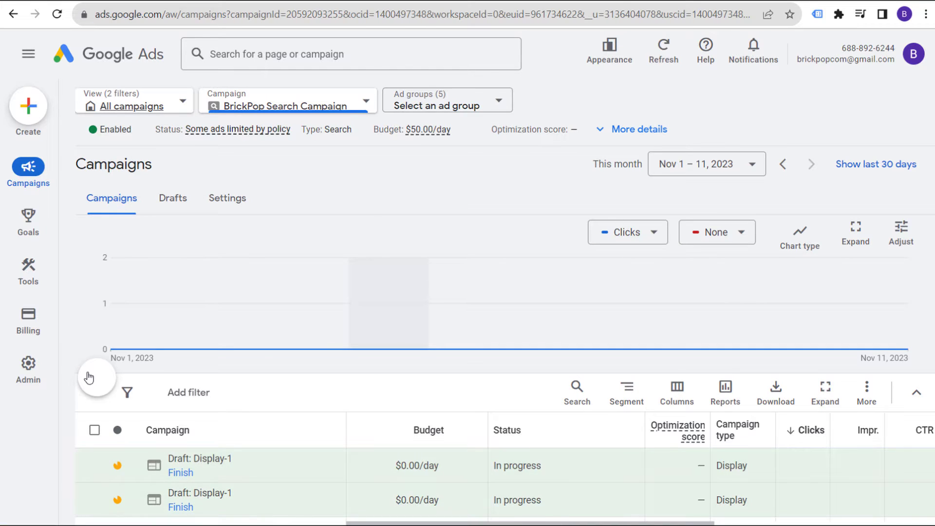
{"action": "left_click", "coordinate": [89, 377]}
{"action": "left_click", "coordinate": [142, 393]}
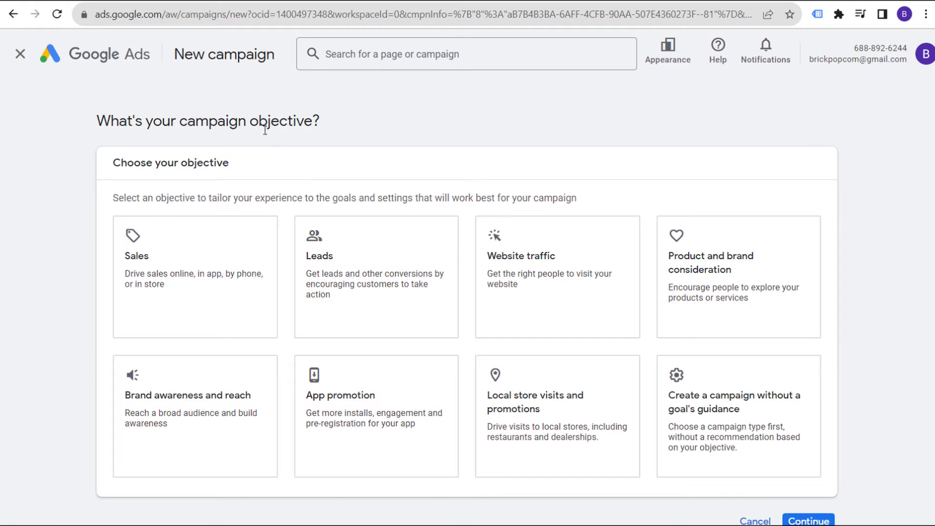
Check the TripAdvisor page of Nashville hotels and return to the campaign objective choices.
{"action": "left_click", "coordinate": [609, 4]}
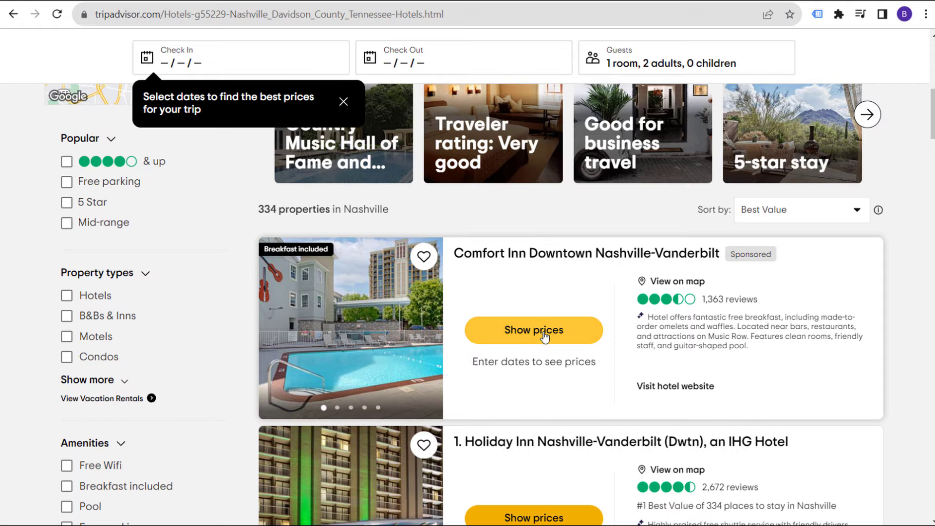
{"action": "left_click", "coordinate": [82, 3]}
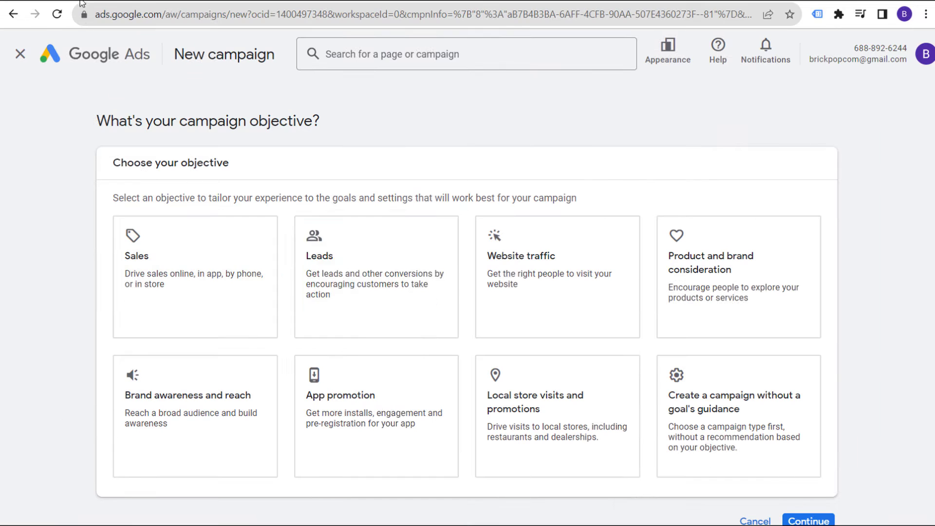
Choose the Sales objective and the Search campaign type, with website visits to tripadvisor.com as the way to reach the goal.
{"action": "left_click", "coordinate": [188, 270]}
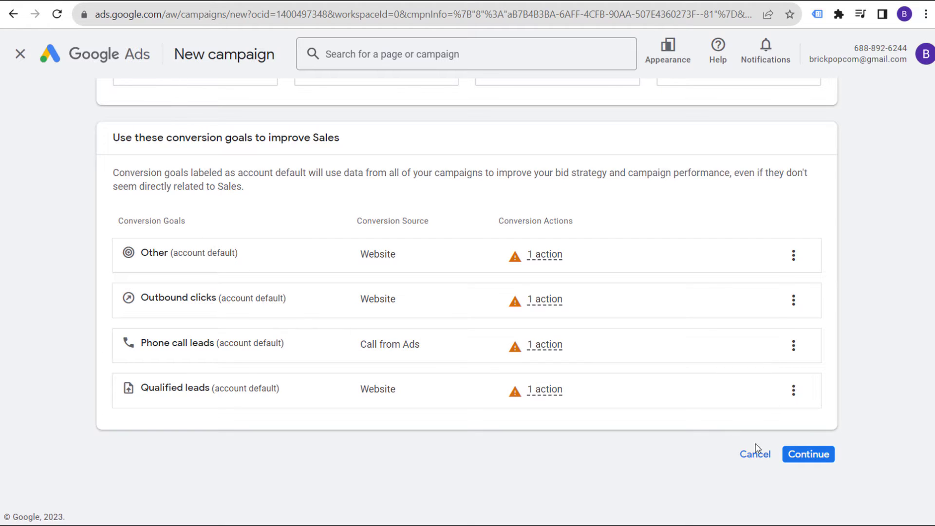
{"action": "left_click", "coordinate": [801, 457]}
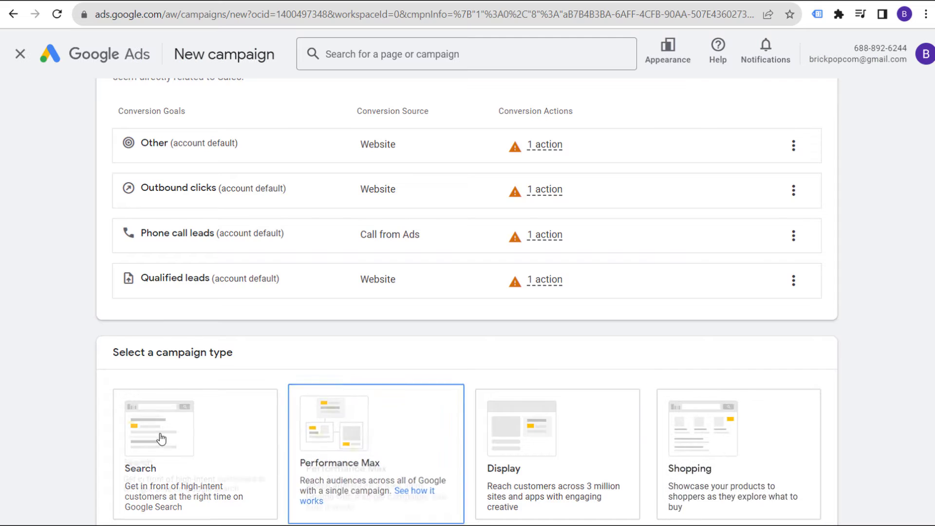
{"action": "left_click", "coordinate": [174, 265]}
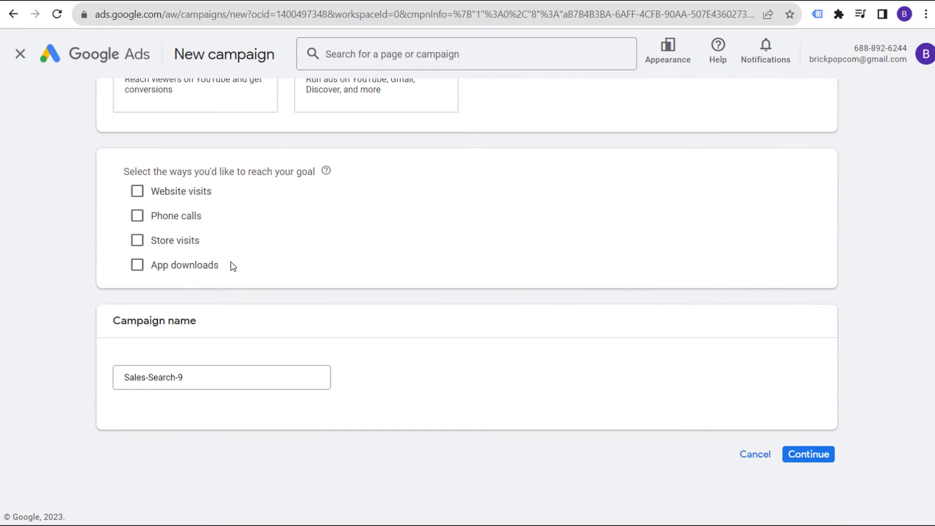
{"action": "left_click", "coordinate": [137, 191]}
{"action": "left_click", "coordinate": [263, 220]}
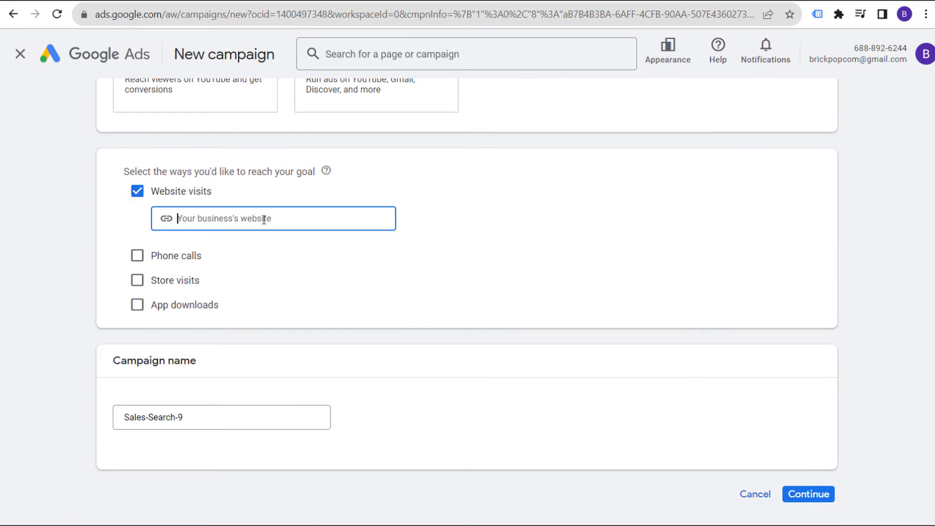
{"action": "type", "text": "tripadvisor.com"}
Name the campaign TripAdvisor Dynamic Search Ads and accept Conversions as the bidding focus.
{"action": "left_click", "coordinate": [200, 417]}
{"action": "left_click_drag", "start_coordinate": [200, 417], "coordinate": [31, 418]}
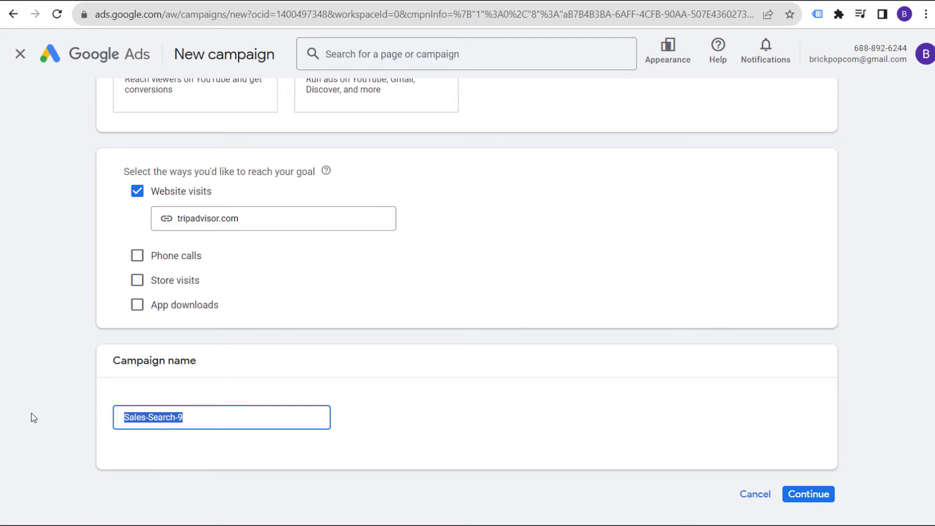
{"action": "type", "text": "TripAdvisor Dynamic"}
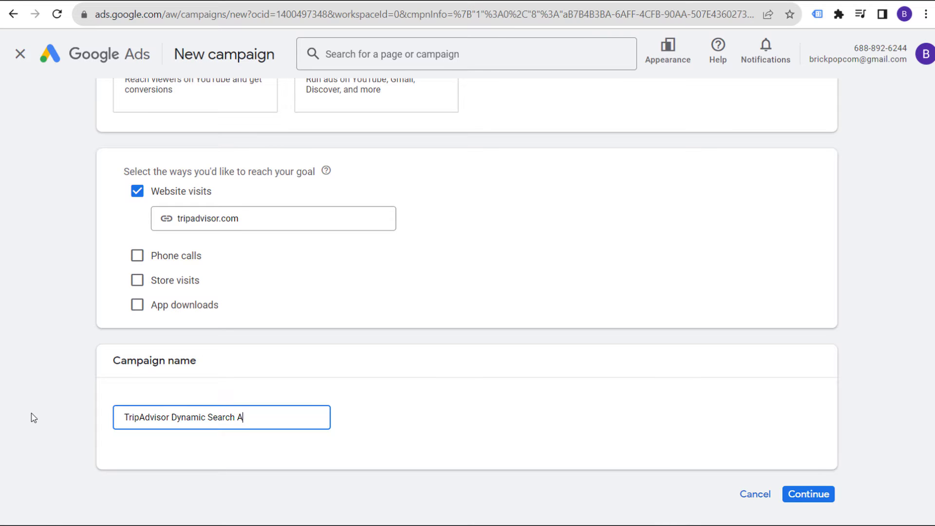
{"action": "left_click", "coordinate": [803, 493]}
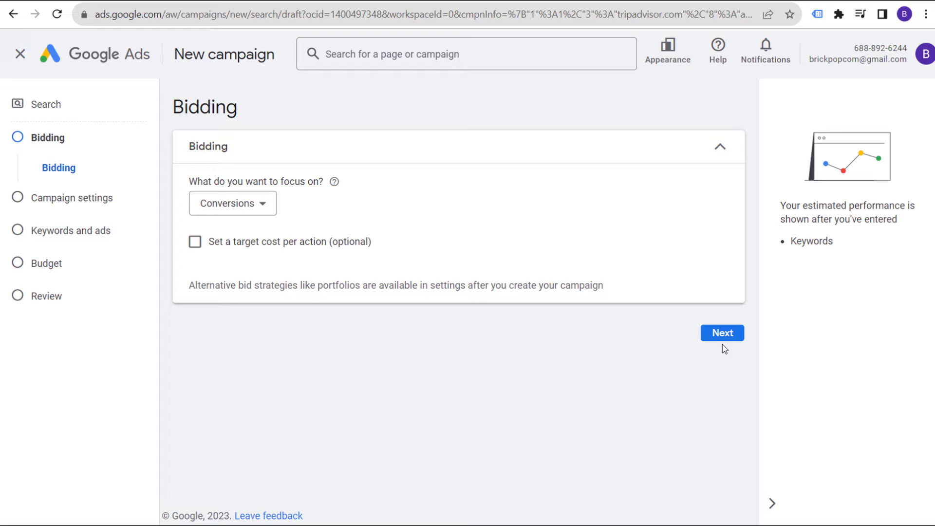
{"action": "left_click", "coordinate": [722, 336]}
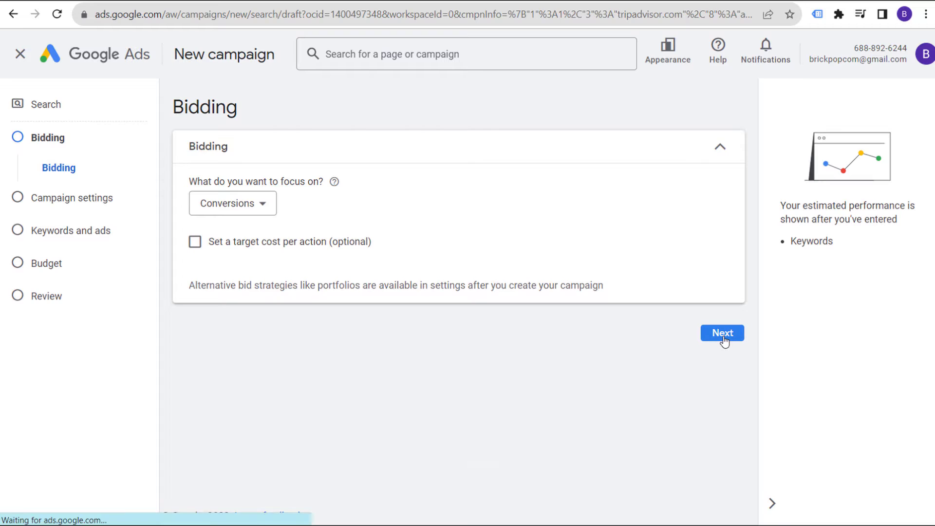
Exclude the Google Display Network, target the United States and continue to the keywords and ads settings.
{"action": "left_click", "coordinate": [306, 356]}
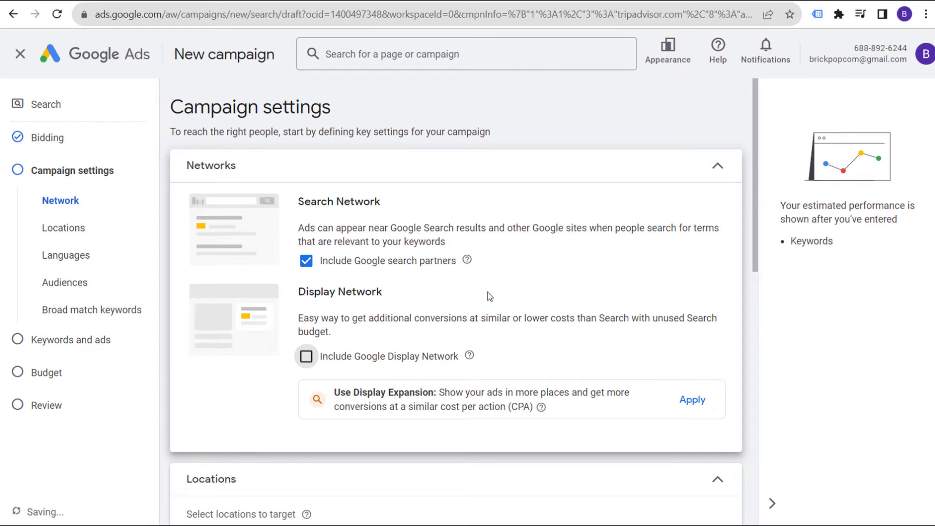
{"action": "scroll", "coordinate": [562, 309], "scroll_direction": "down", "scroll_amount": 3}
{"action": "scroll", "coordinate": [308, 337], "scroll_direction": "down", "scroll_amount": 3}
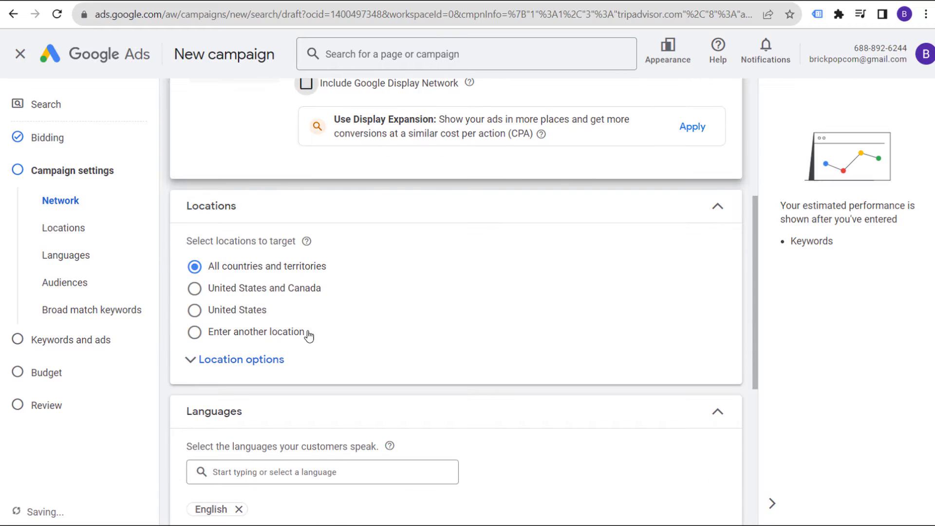
{"action": "left_click", "coordinate": [225, 307]}
{"action": "scroll", "coordinate": [404, 307], "scroll_direction": "down", "scroll_amount": 4}
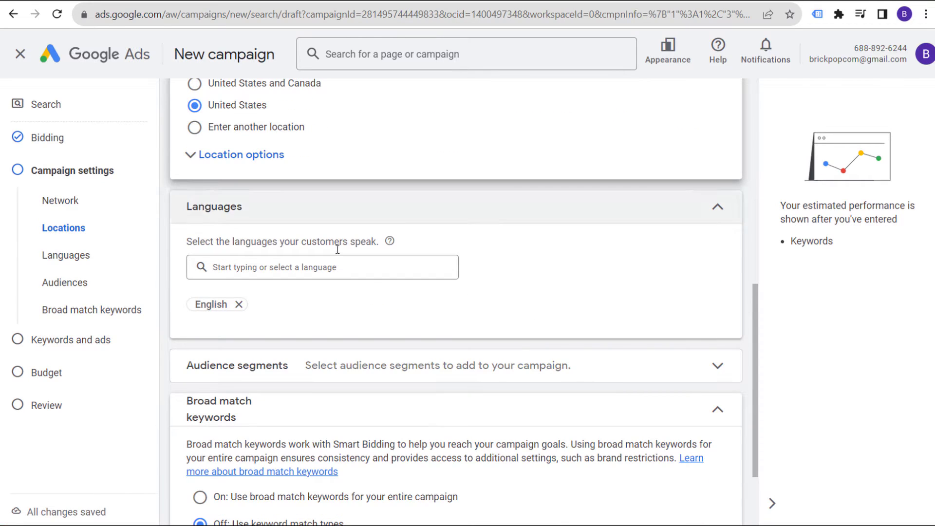
{"action": "scroll", "coordinate": [583, 311], "scroll_direction": "down", "scroll_amount": 2}
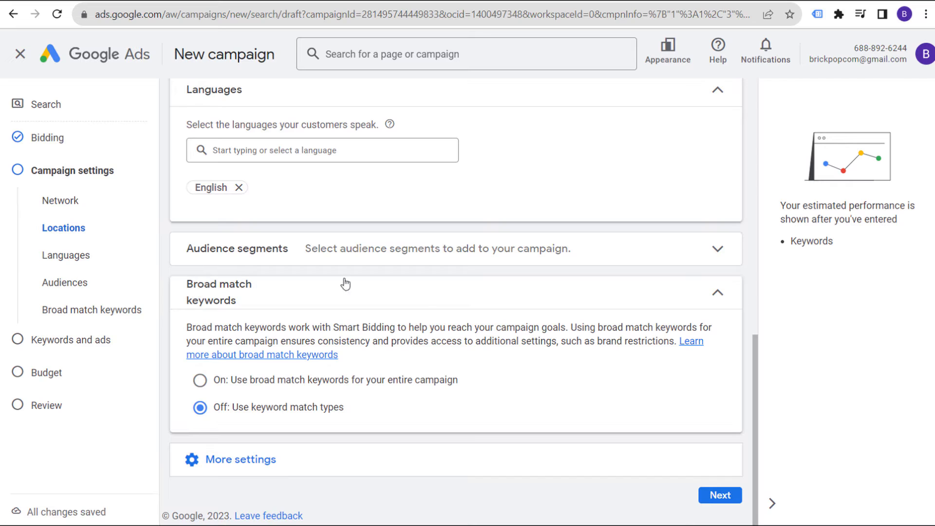
{"action": "left_click", "coordinate": [719, 495]}
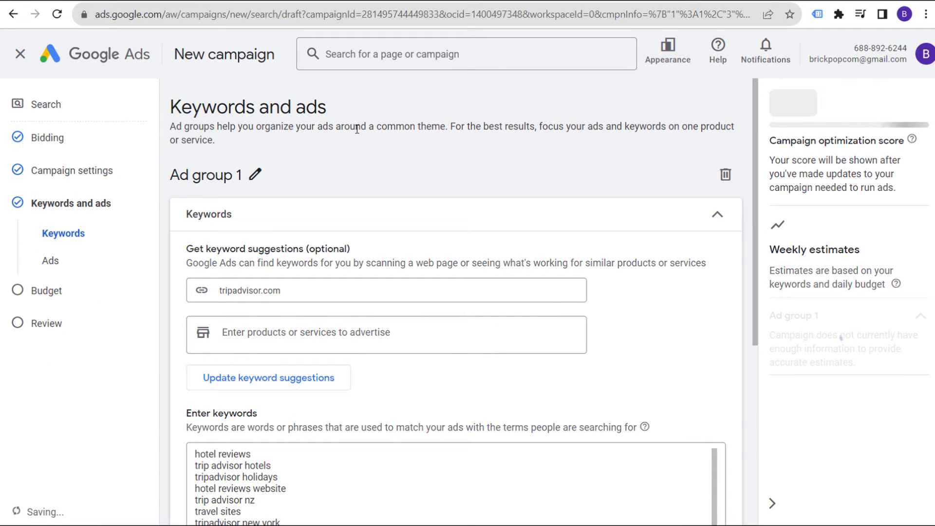
Rename Ad group 1 as Standard Ad Group.
{"action": "left_click", "coordinate": [726, 176]}
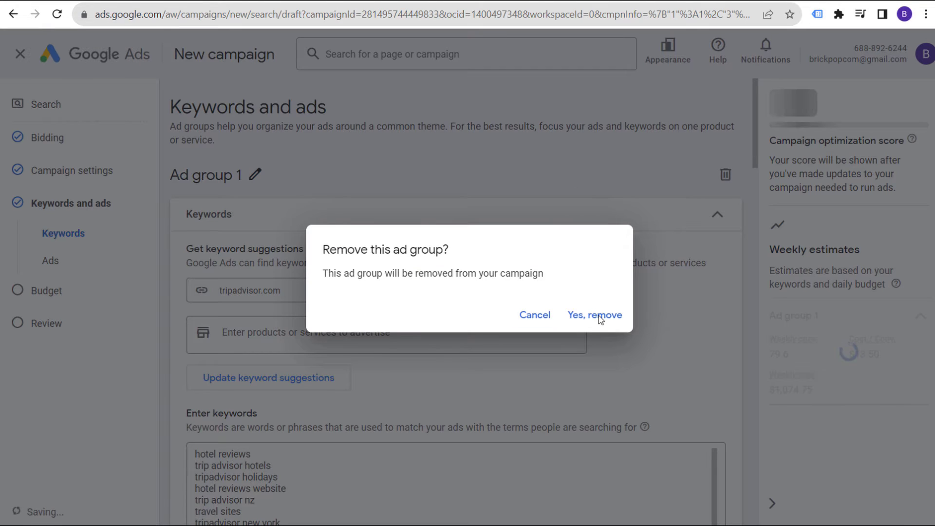
{"action": "left_click", "coordinate": [534, 314]}
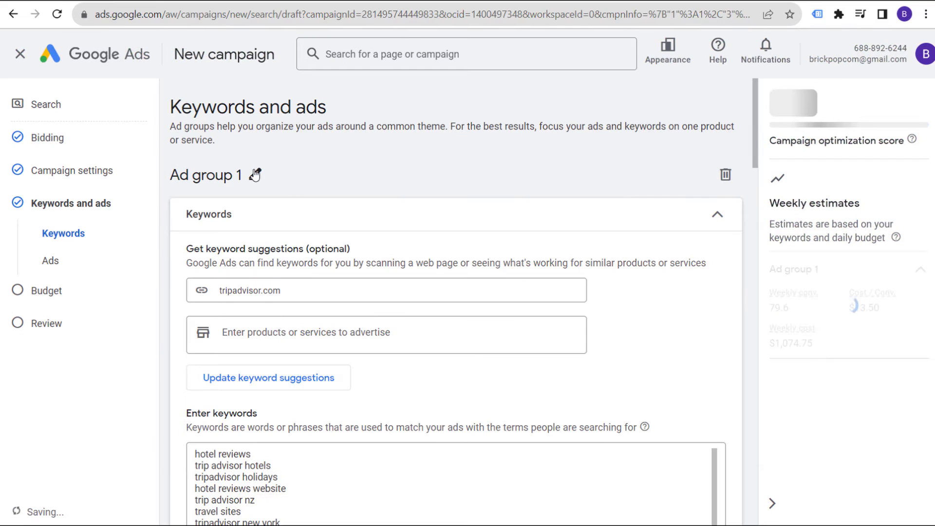
{"action": "left_click", "coordinate": [255, 174]}
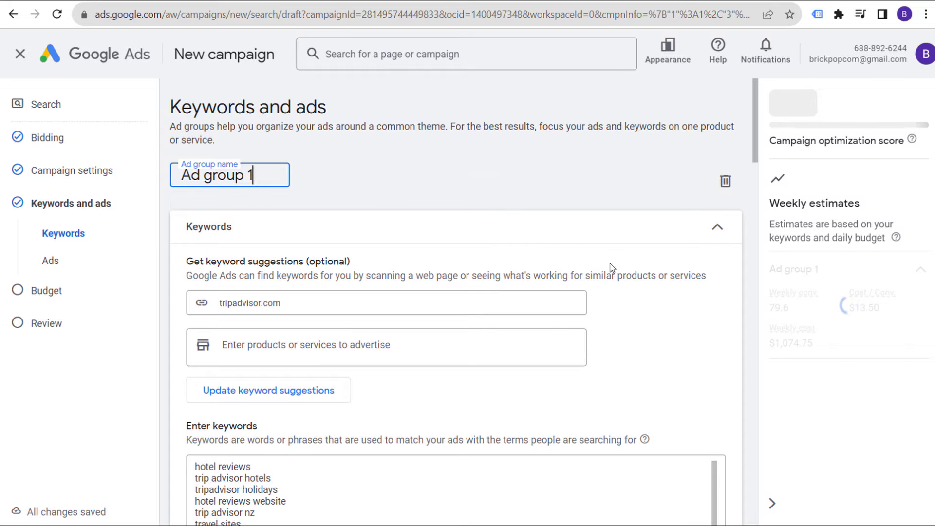
{"action": "scroll", "coordinate": [614, 273], "scroll_direction": "down", "scroll_amount": 3}
{"action": "scroll", "coordinate": [409, 175], "scroll_direction": "up", "scroll_amount": 2}
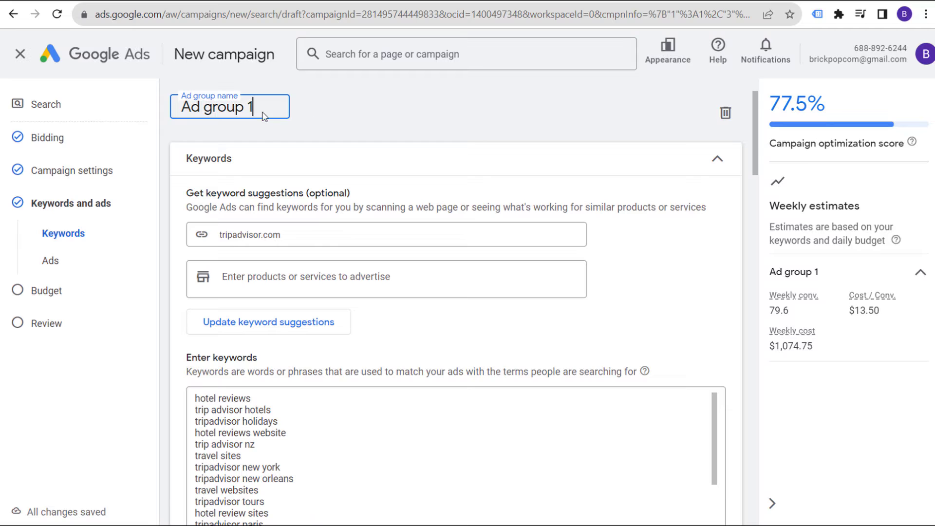
{"action": "left_click_drag", "start_coordinate": [263, 117], "coordinate": [171, 109]}
{"action": "type", "text": "St"}
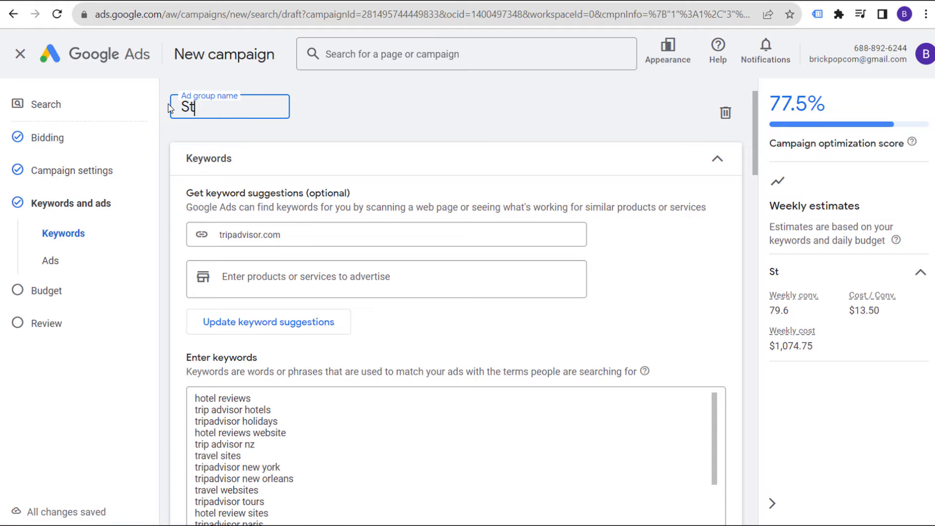
{"action": "type", "text": "andard Ad Group"}
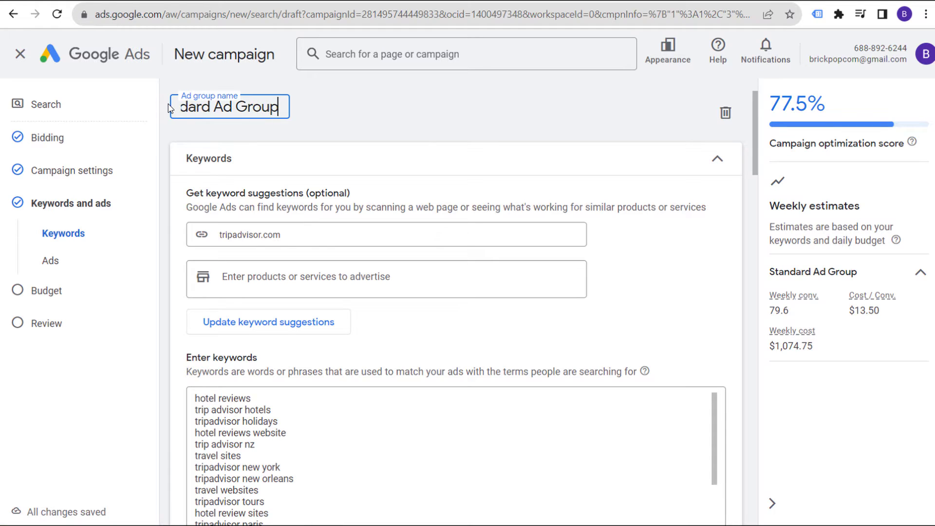
{"action": "left_click", "coordinate": [449, 132]}
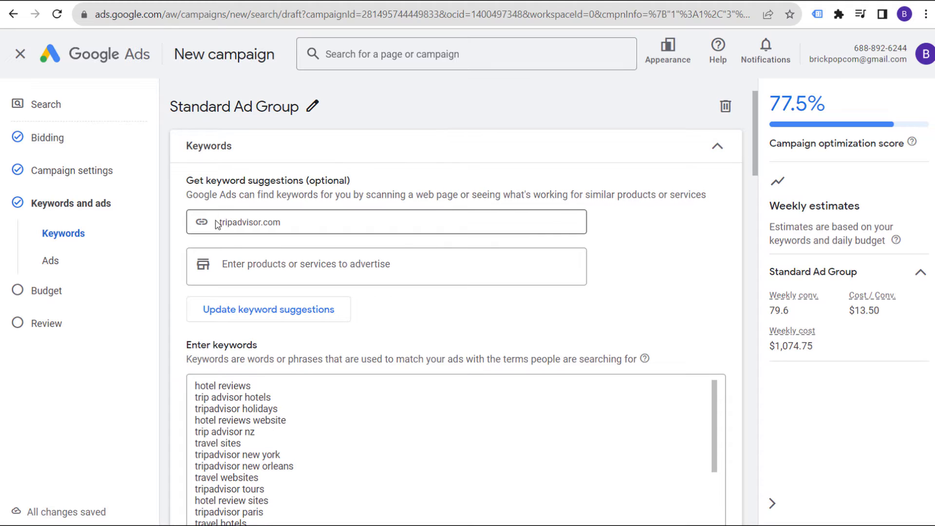
Keep the suggested keywords, finish the ad with its suggested content and continue to the campaign budget.
{"action": "scroll", "coordinate": [732, 287], "scroll_direction": "down", "scroll_amount": 3}
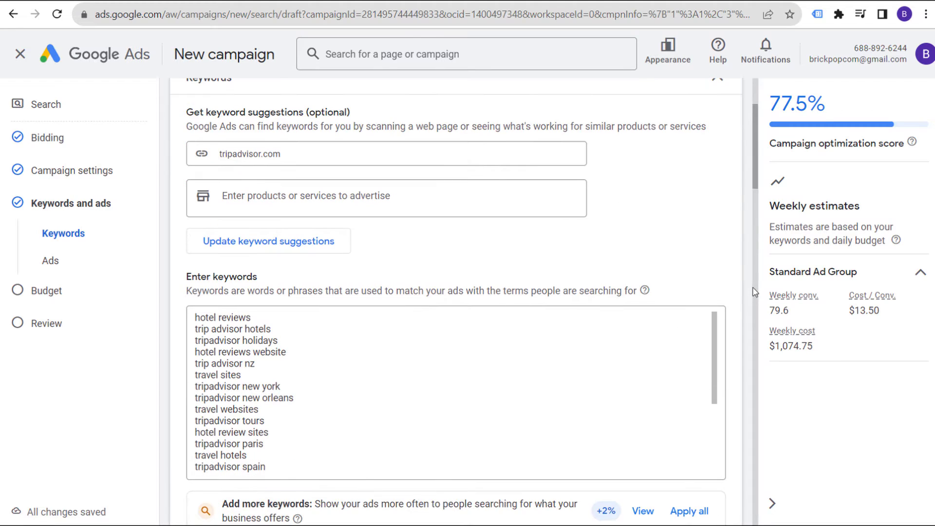
{"action": "mouse_move", "coordinate": [715, 268]}
{"action": "left_mouse_down"}
{"action": "mouse_move", "coordinate": [714, 337]}
{"action": "mouse_move", "coordinate": [714, 266]}
{"action": "left_mouse_up"}
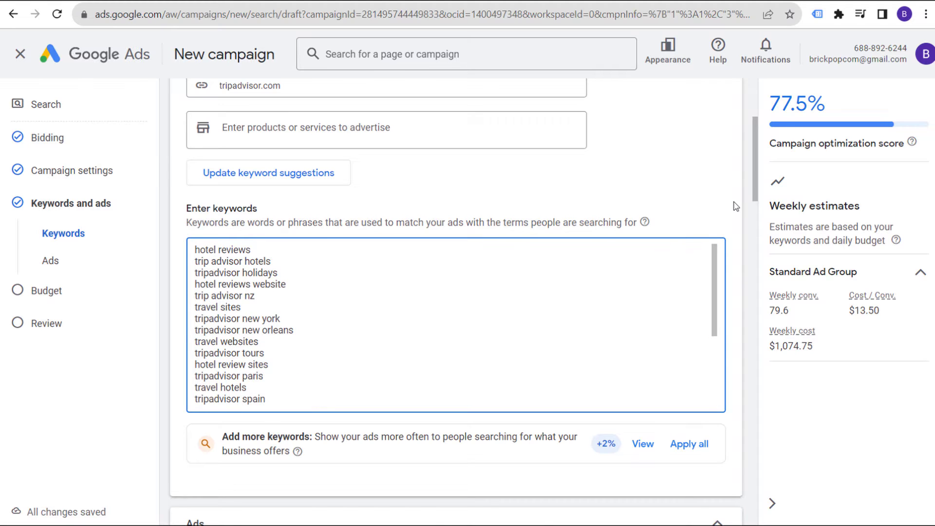
{"action": "scroll", "coordinate": [735, 206], "scroll_direction": "down", "scroll_amount": 3}
{"action": "scroll", "coordinate": [735, 205], "scroll_direction": "down", "scroll_amount": 12}
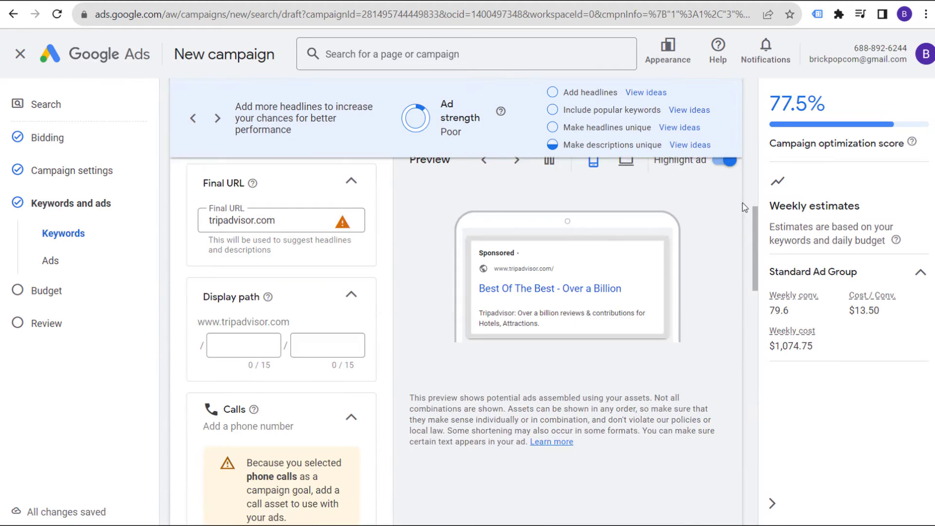
{"action": "scroll", "coordinate": [743, 239], "scroll_direction": "down", "scroll_amount": 15}
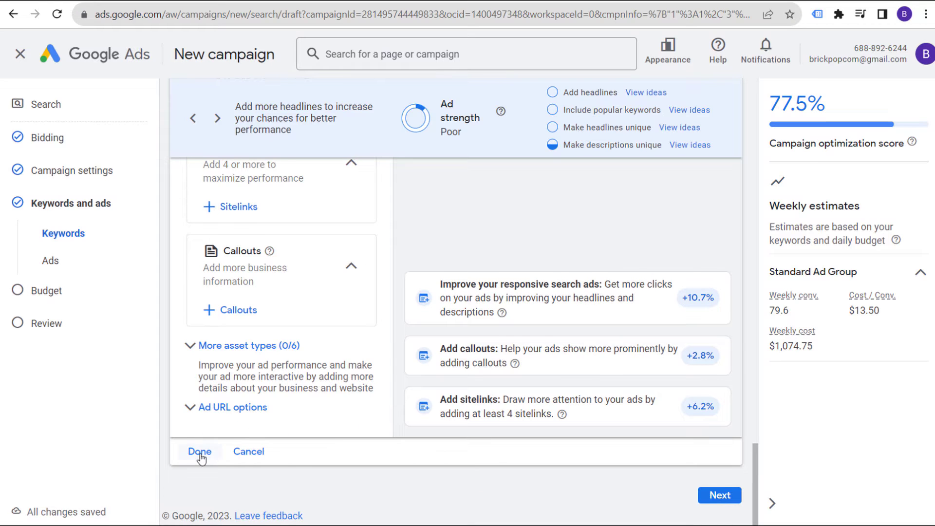
{"action": "left_click", "coordinate": [199, 452]}
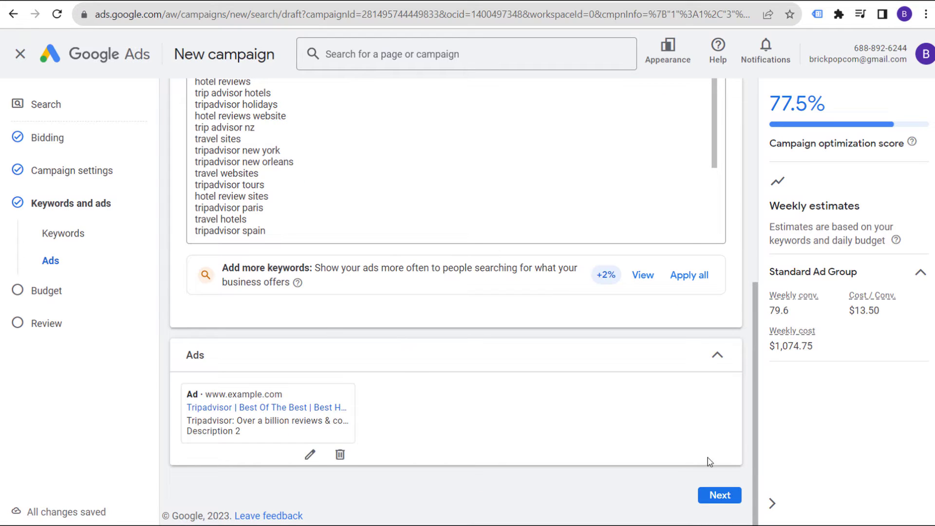
{"action": "left_click", "coordinate": [719, 492]}
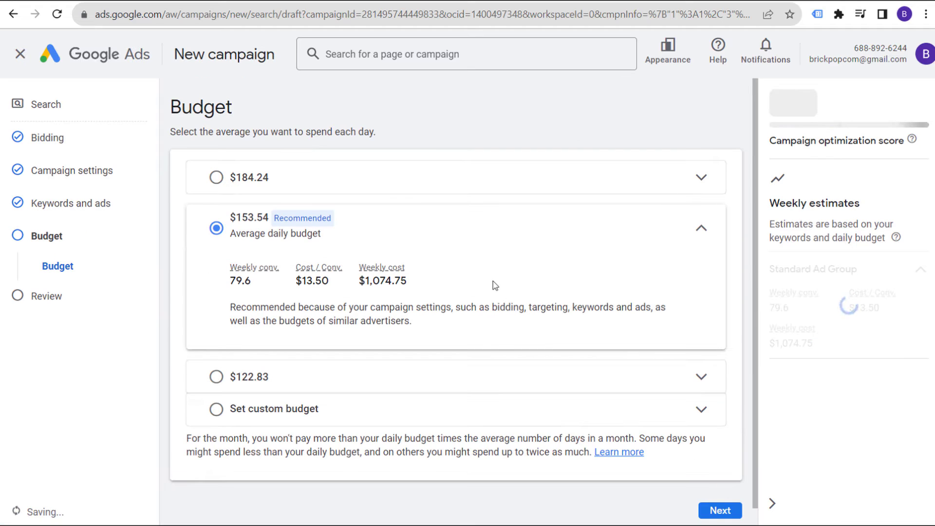
Set a custom average daily budget of $5.00 and continue to the campaign review.
{"action": "left_click", "coordinate": [288, 413]}
{"action": "double_click", "coordinate": [317, 354]}
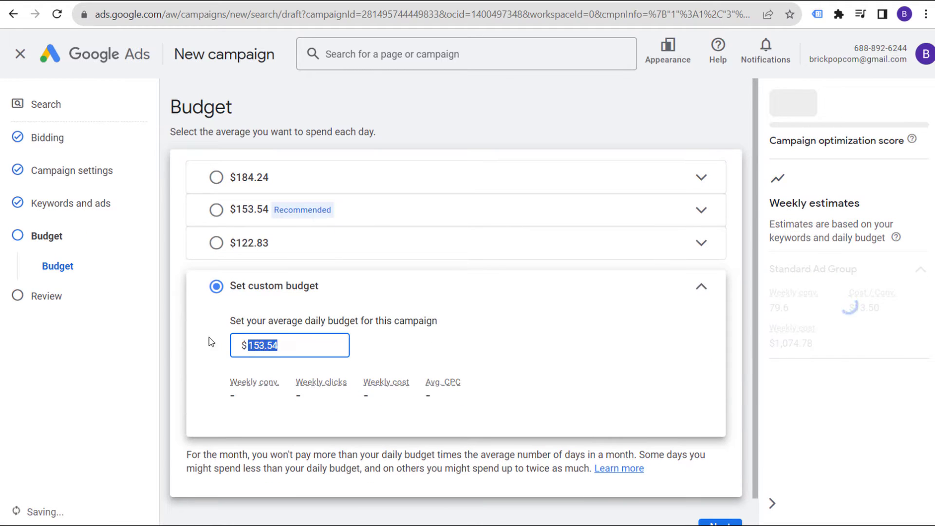
{"action": "type", "text": "5.00"}
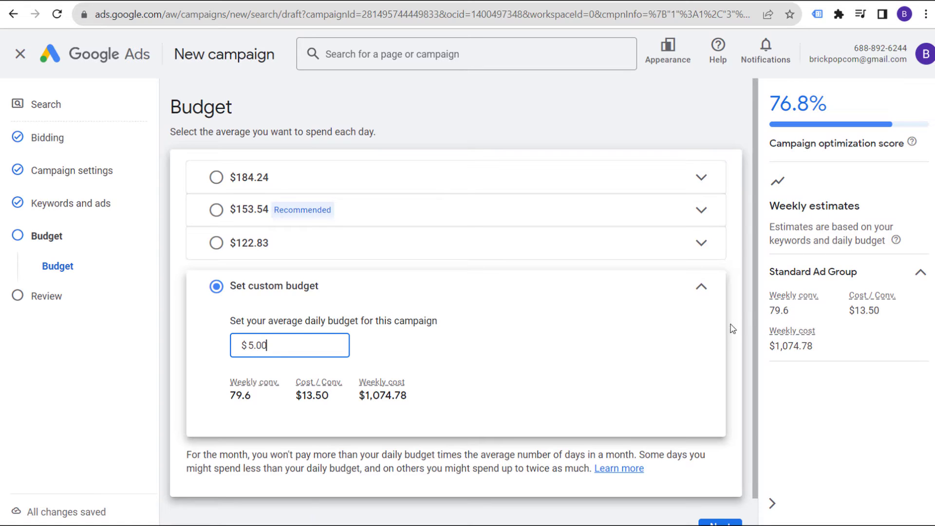
{"action": "left_click", "coordinate": [747, 301]}
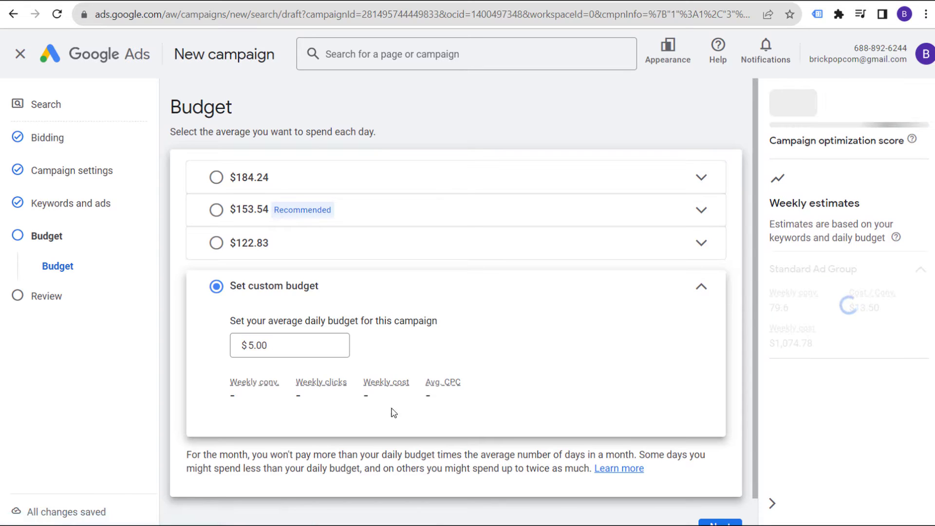
{"action": "scroll", "coordinate": [464, 334], "scroll_direction": "down", "scroll_amount": 2}
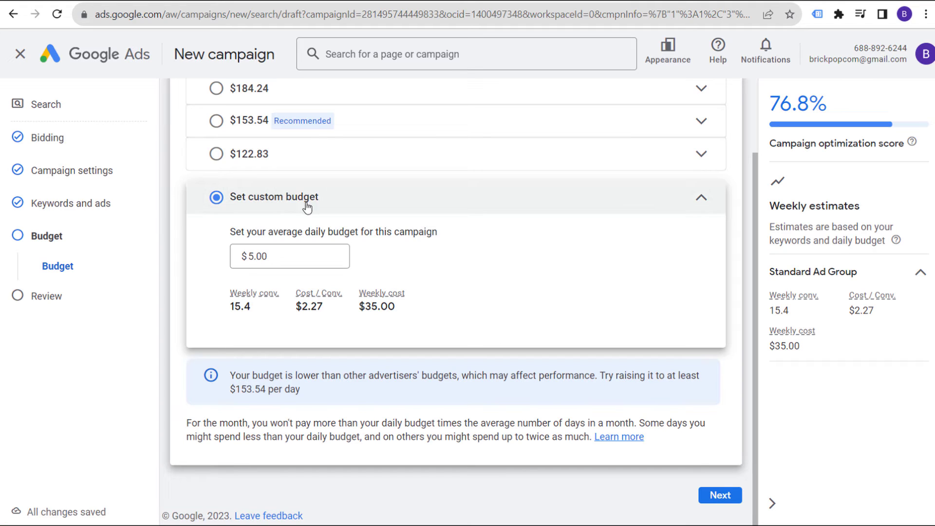
{"action": "left_click", "coordinate": [721, 495]}
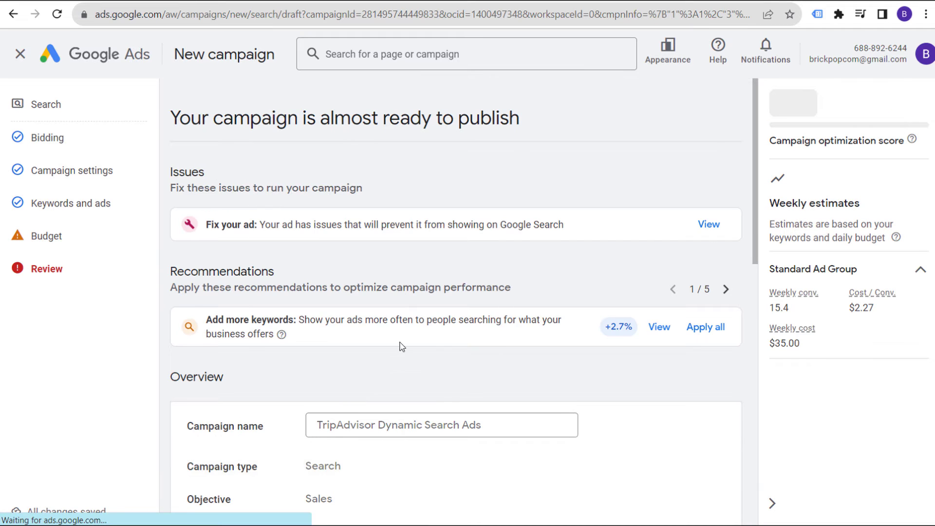
Review the campaign summary from overview to budget and publish the TripAdvisor Dynamic Search Ads campaign.
{"action": "scroll", "coordinate": [482, 263], "scroll_direction": "down", "scroll_amount": 4}
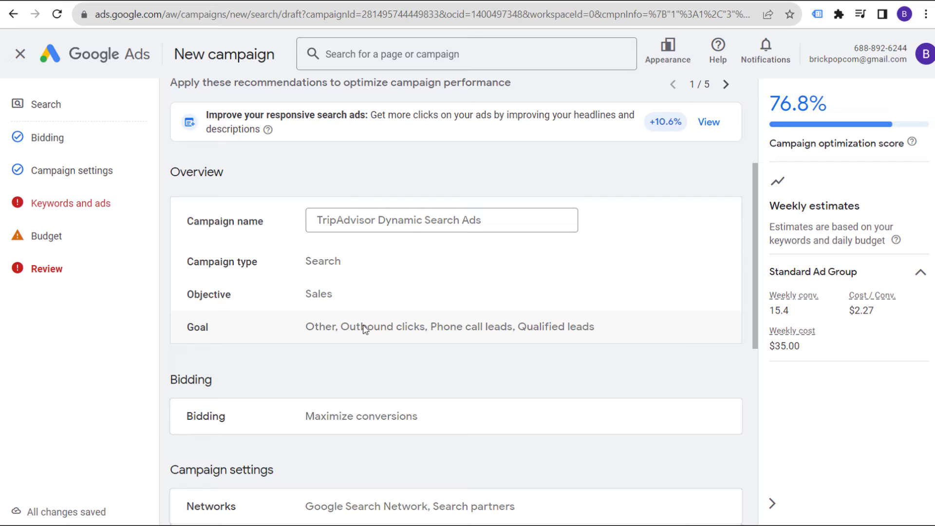
{"action": "scroll", "coordinate": [418, 331], "scroll_direction": "down", "scroll_amount": 1}
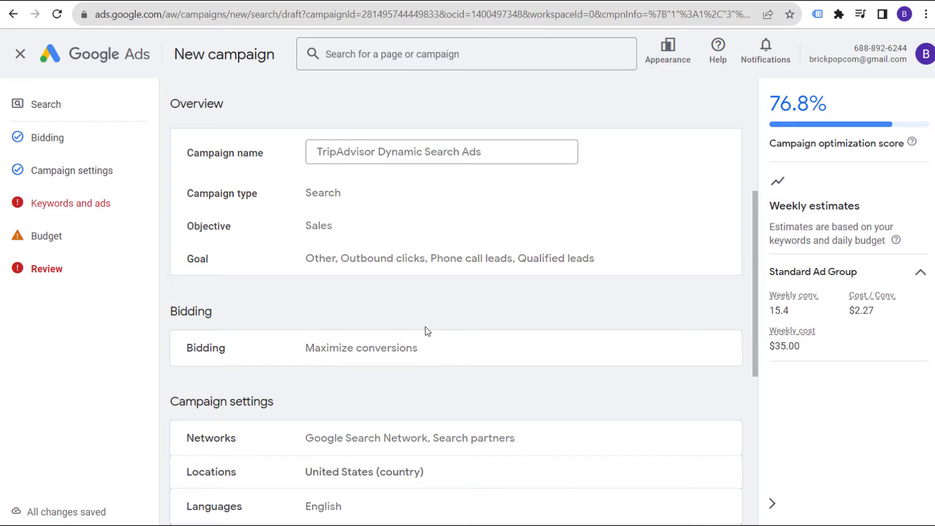
{"action": "scroll", "coordinate": [460, 354], "scroll_direction": "down", "scroll_amount": 2}
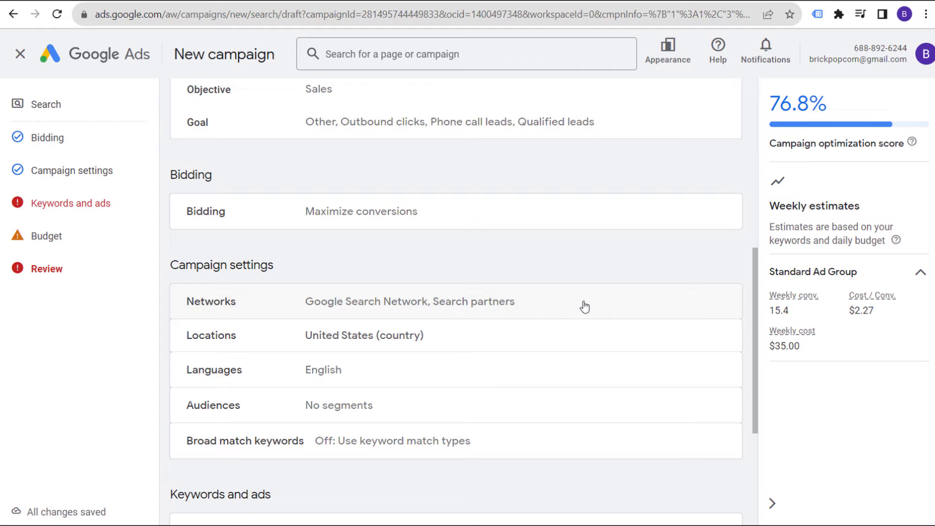
{"action": "scroll", "coordinate": [584, 307], "scroll_direction": "down", "scroll_amount": 1}
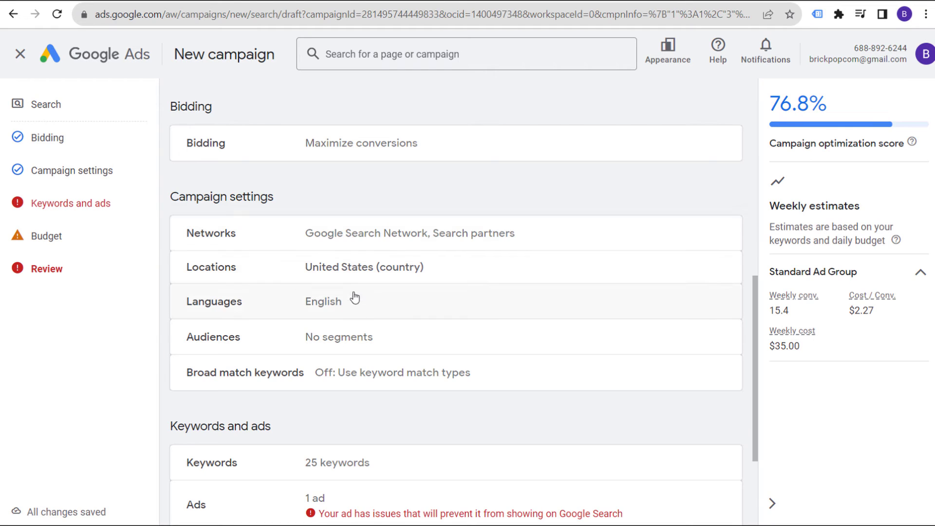
{"action": "scroll", "coordinate": [505, 255], "scroll_direction": "down", "scroll_amount": 1}
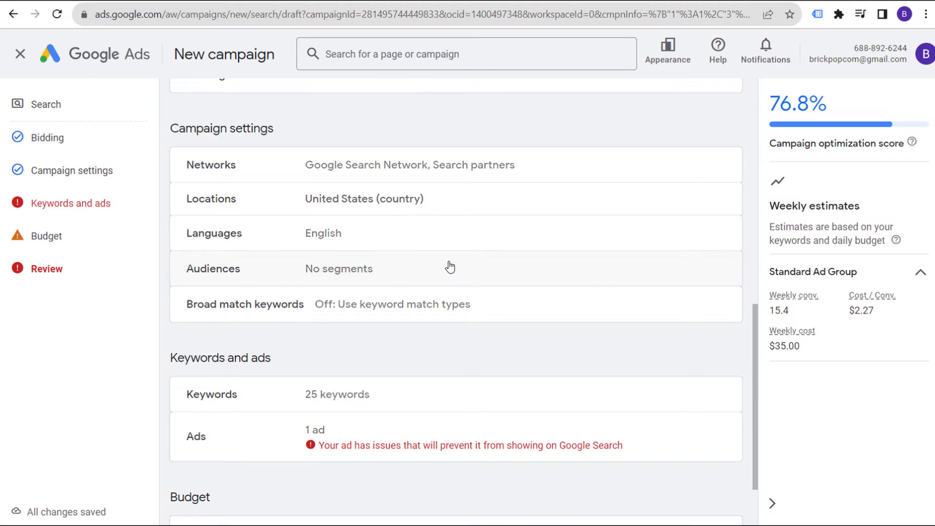
{"action": "scroll", "coordinate": [555, 317], "scroll_direction": "down", "scroll_amount": 1}
{"action": "scroll", "coordinate": [453, 341], "scroll_direction": "down", "scroll_amount": 1}
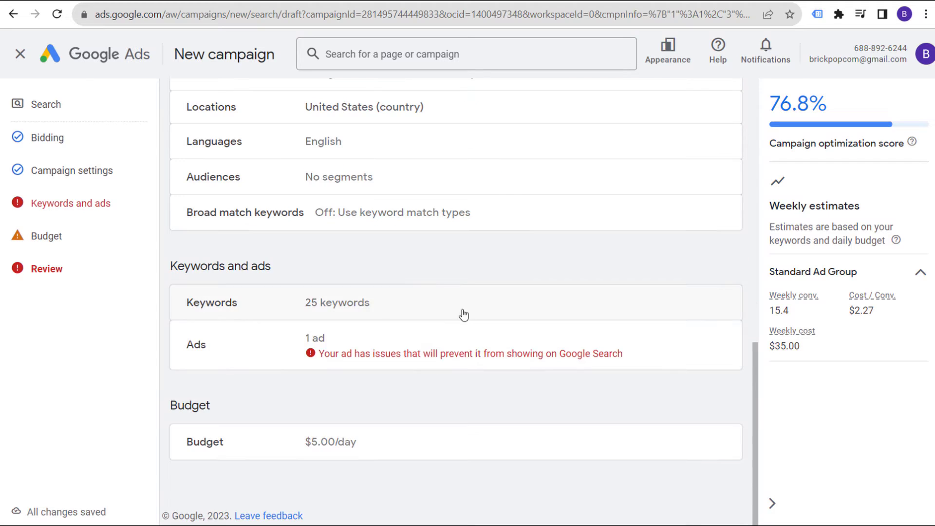
{"action": "scroll", "coordinate": [553, 303], "scroll_direction": "up", "scroll_amount": 10}
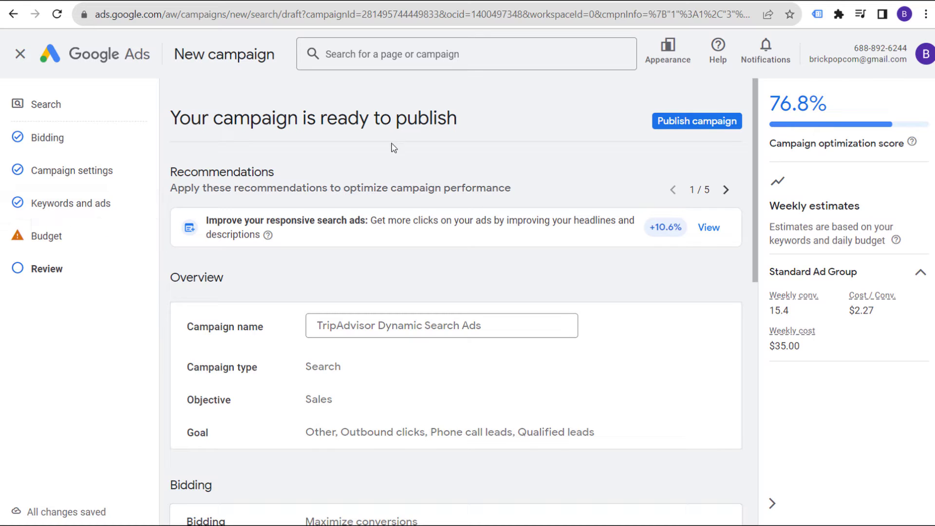
{"action": "left_click", "coordinate": [687, 122]}
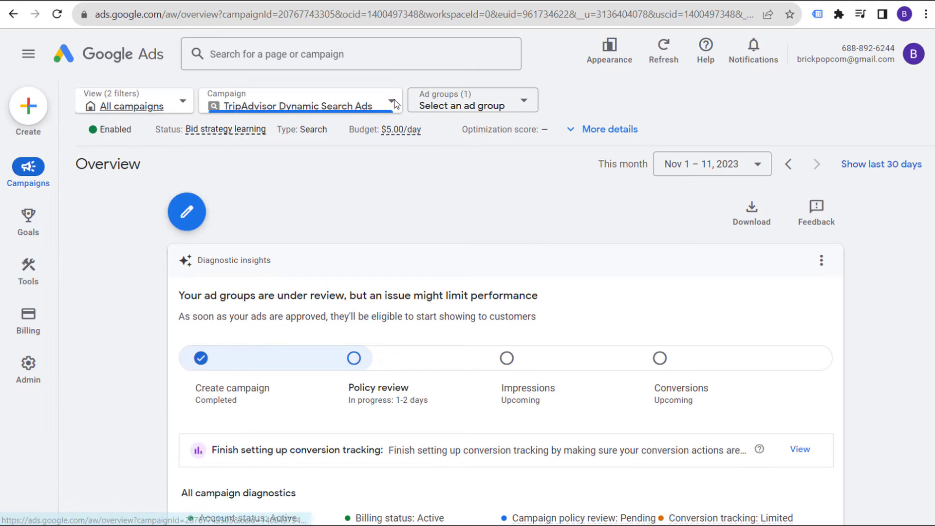
Open Standard Ad Group in the new campaign and pause it without giving a reason.
{"action": "left_click", "coordinate": [470, 108]}
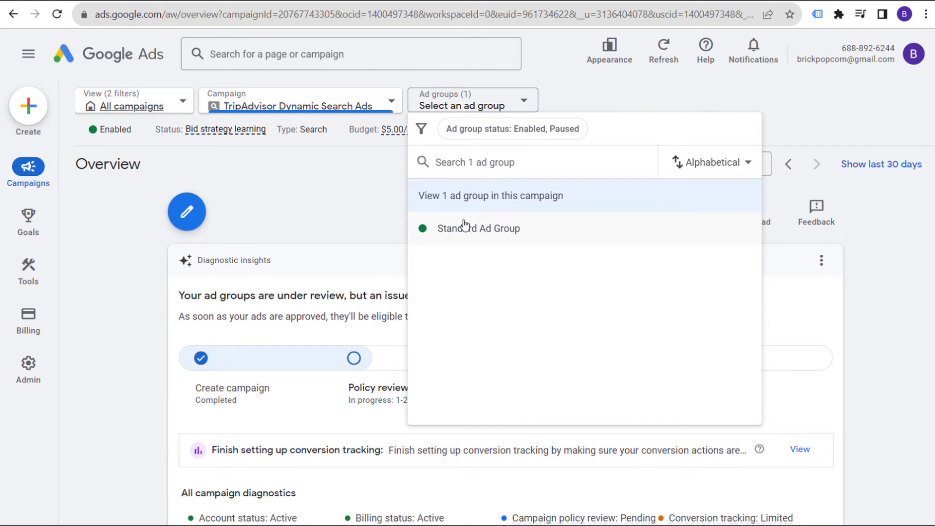
{"action": "left_click", "coordinate": [460, 232]}
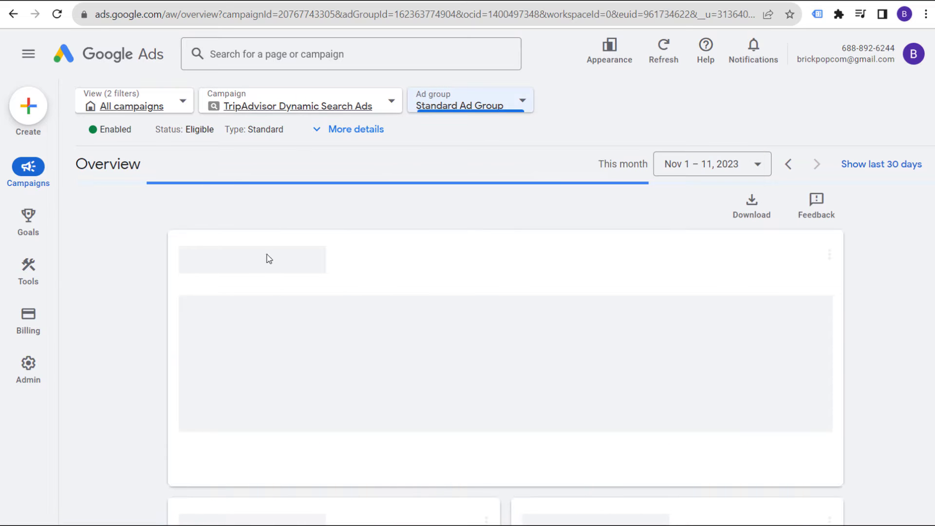
{"action": "left_click", "coordinate": [28, 168]}
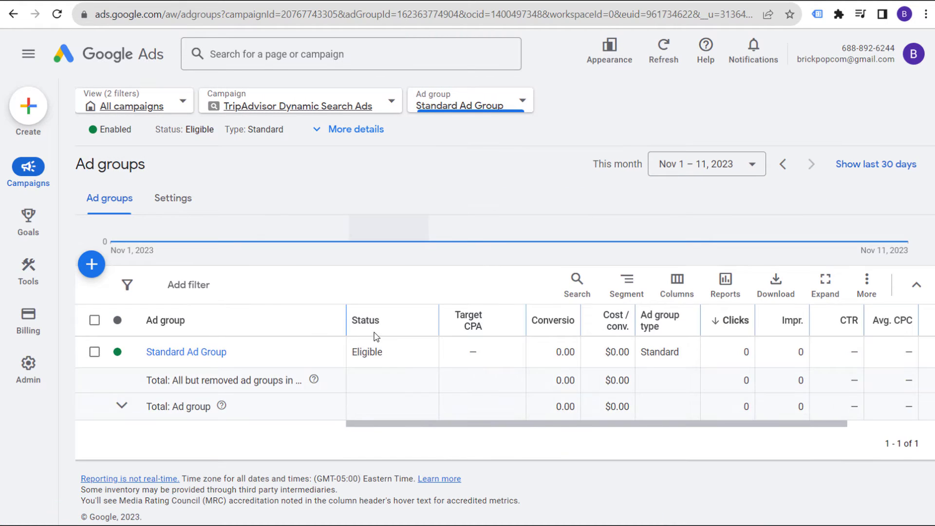
{"action": "left_click", "coordinate": [117, 352]}
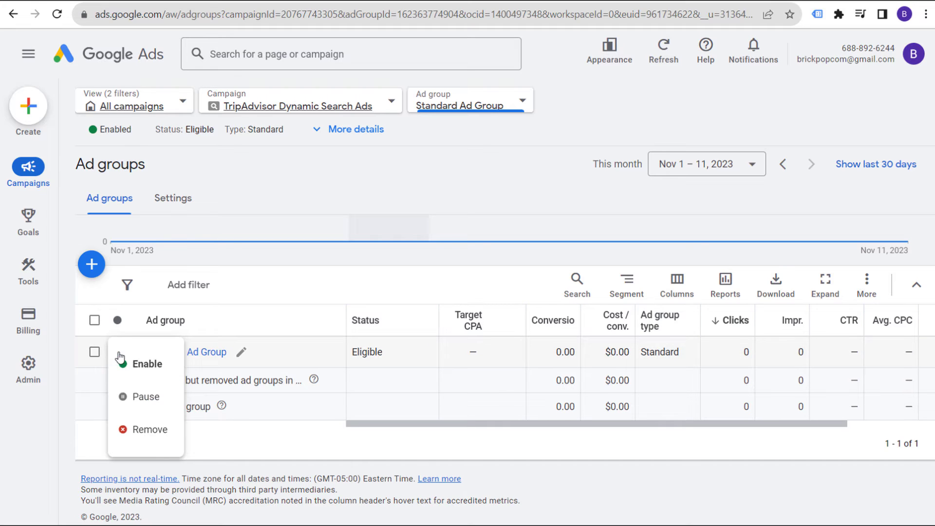
{"action": "left_click", "coordinate": [140, 403]}
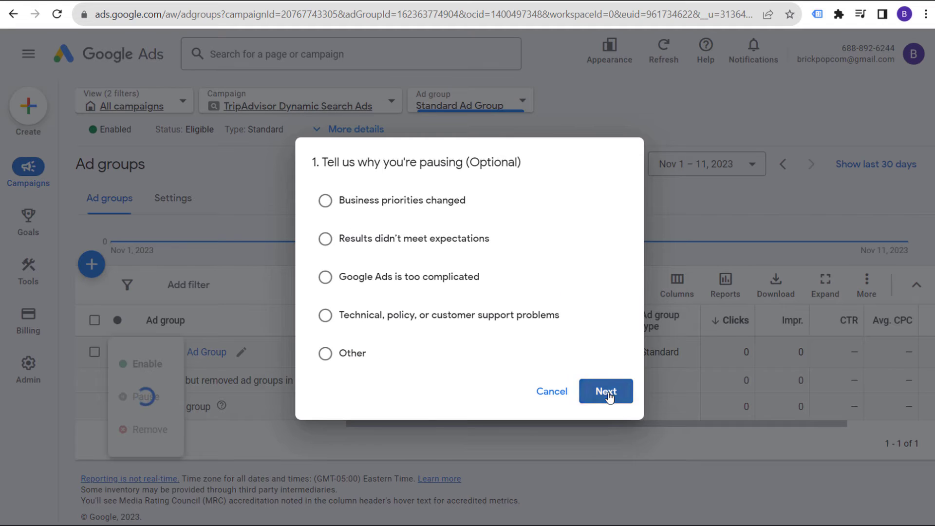
{"action": "left_click", "coordinate": [607, 392]}
{"action": "left_click", "coordinate": [604, 406]}
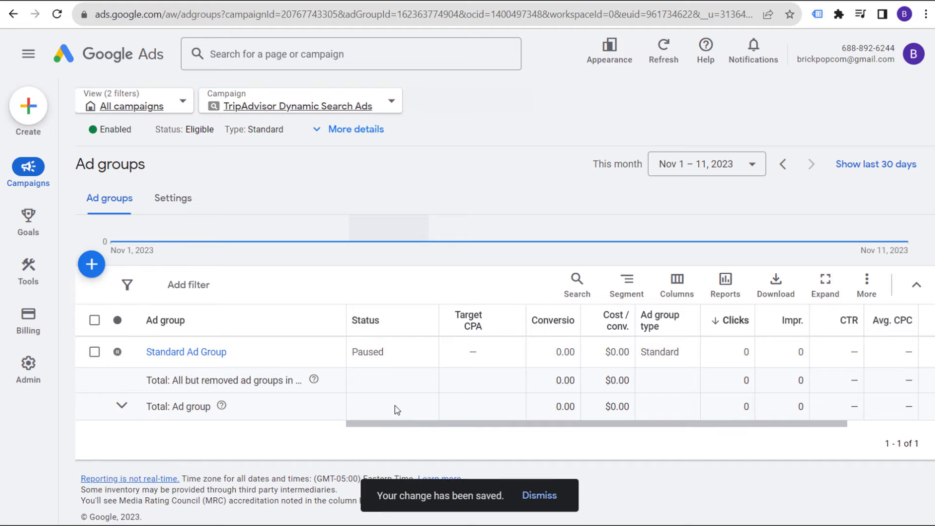
Start a new ad group in the campaign and change its type to Dynamic.
{"action": "left_click", "coordinate": [91, 269]}
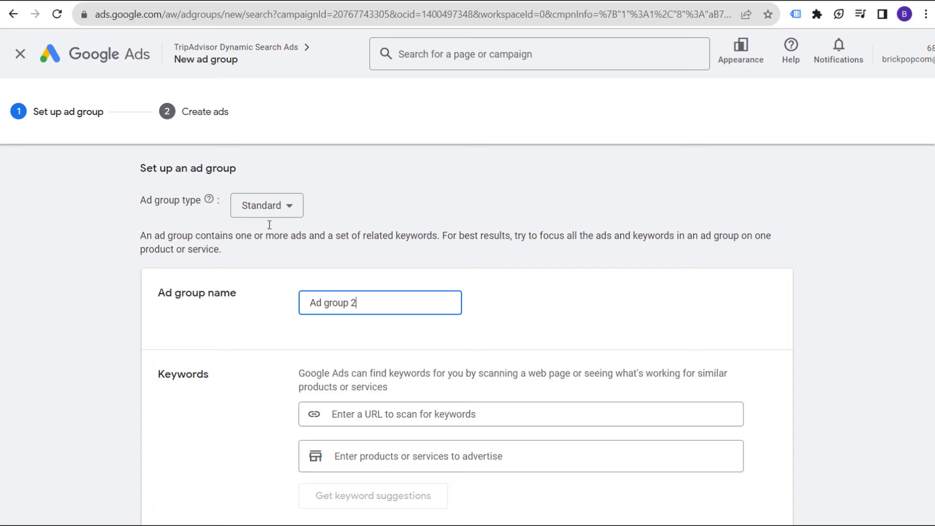
{"action": "left_click", "coordinate": [271, 209]}
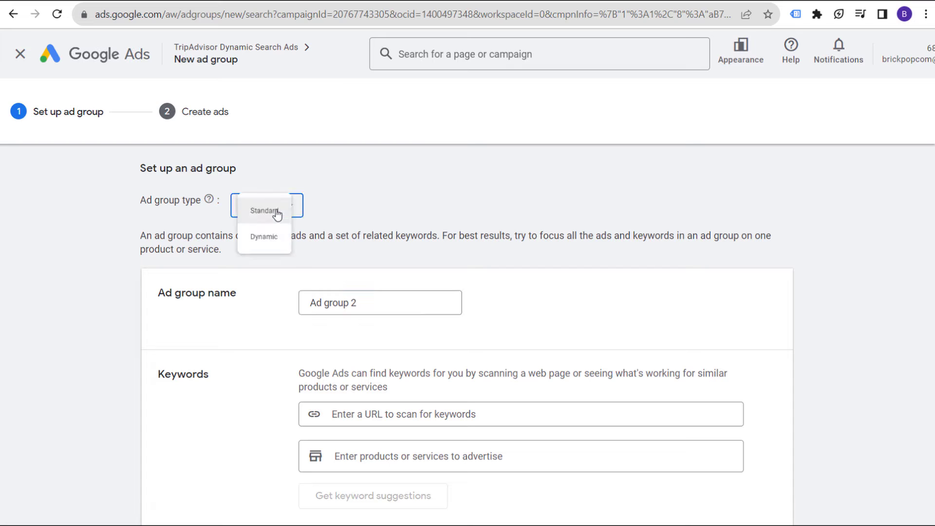
{"action": "left_click", "coordinate": [280, 250]}
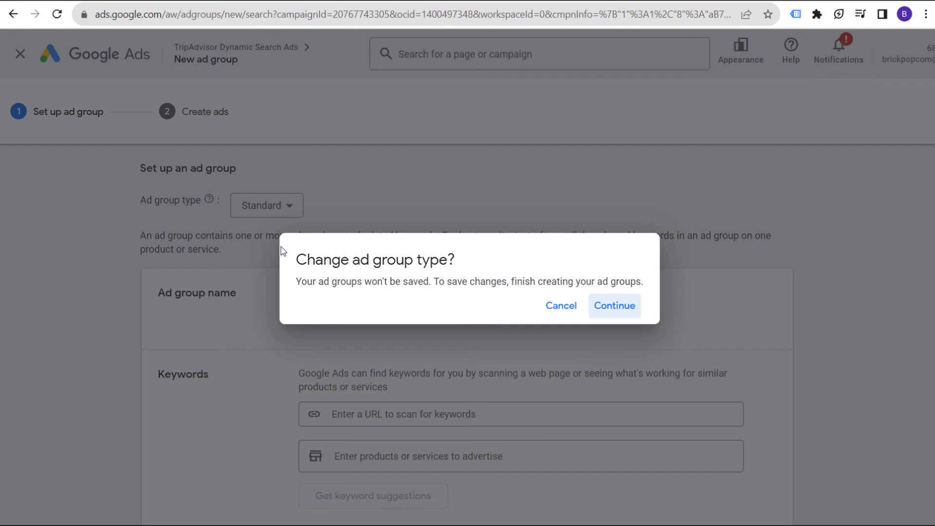
{"action": "left_click", "coordinate": [626, 307]}
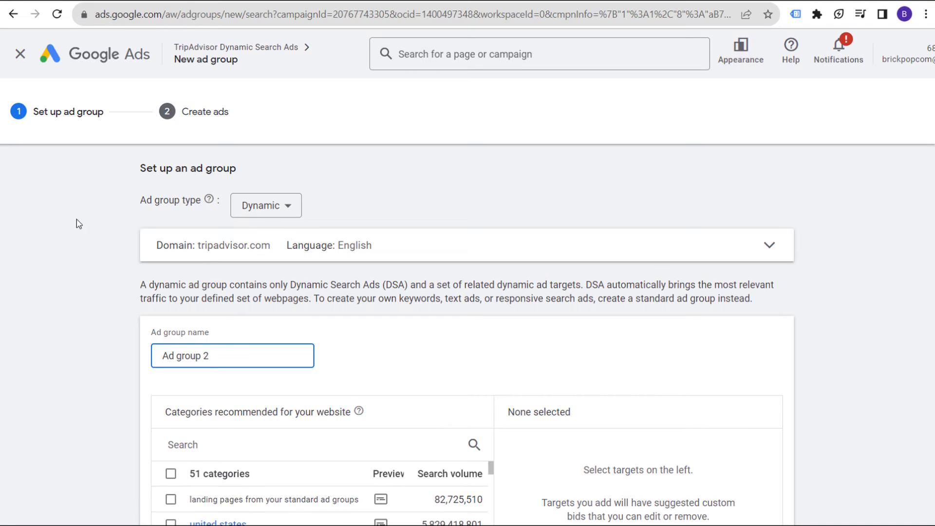
Examine the recommended website categories and preview the example ad and landing page for the united states > georgia category.
{"action": "scroll", "coordinate": [8, 351], "scroll_direction": "down", "scroll_amount": 4}
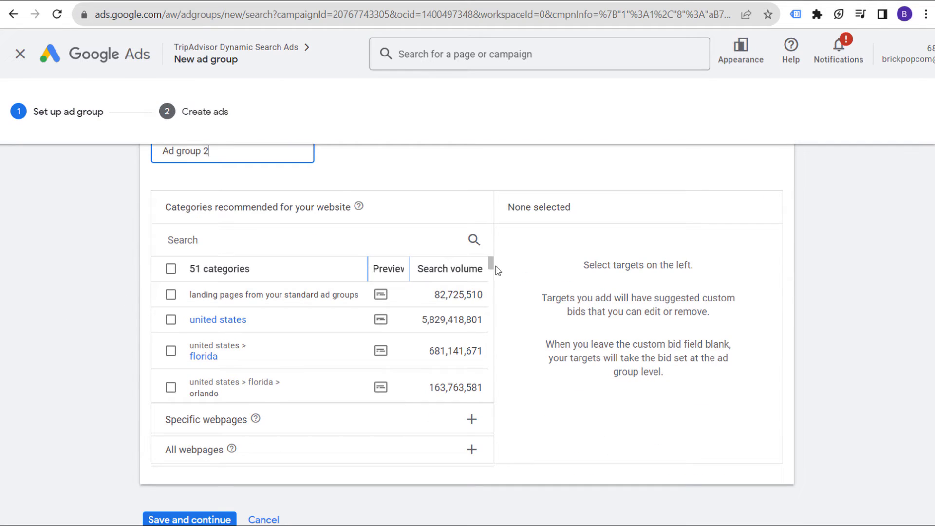
{"action": "left_click_drag", "start_coordinate": [492, 268], "coordinate": [497, 303]}
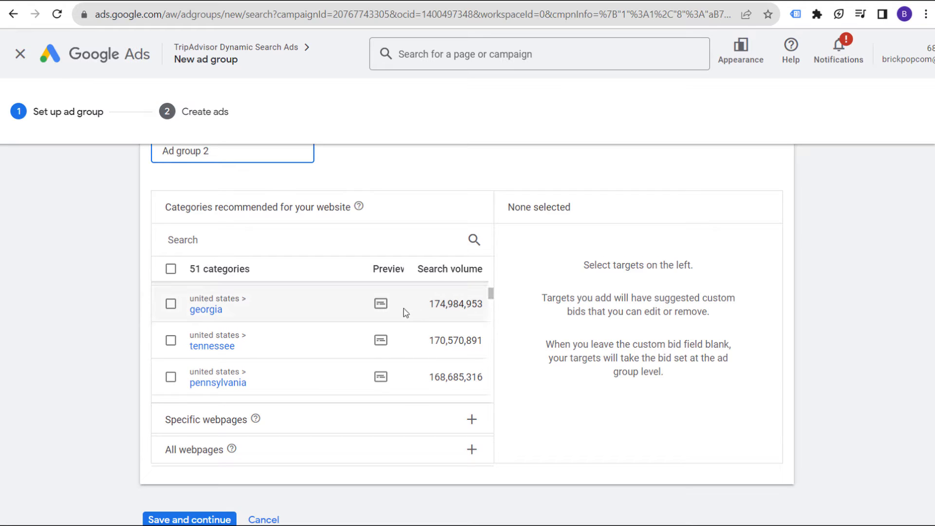
{"action": "left_click", "coordinate": [380, 306]}
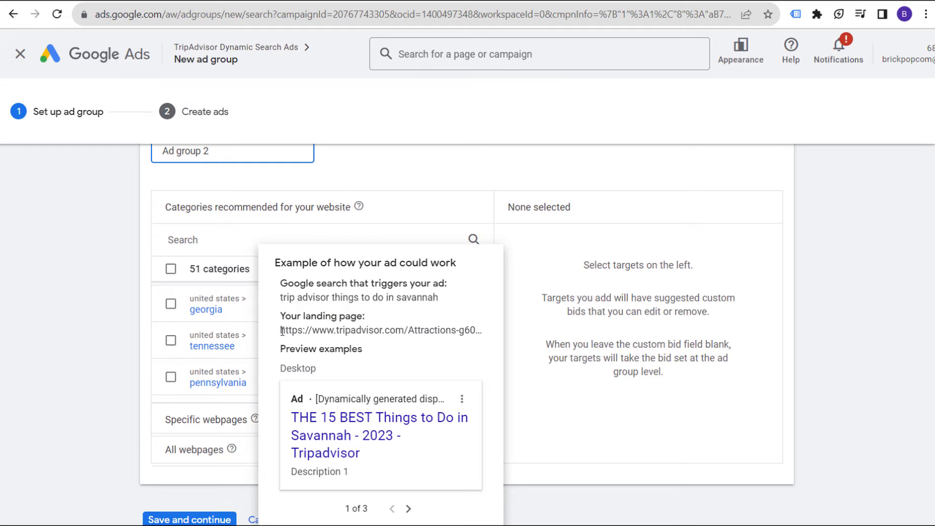
{"action": "left_click_drag", "start_coordinate": [282, 331], "coordinate": [400, 331]}
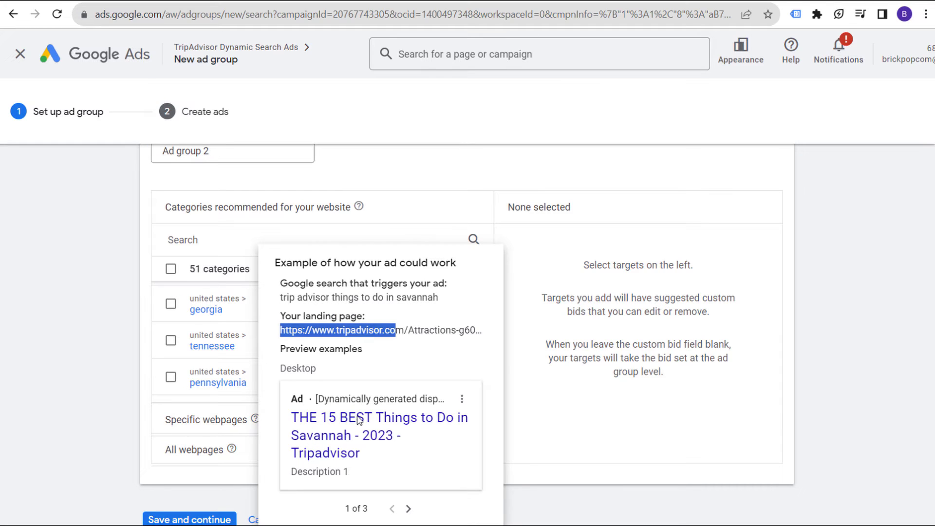
{"action": "left_click", "coordinate": [719, 370]}
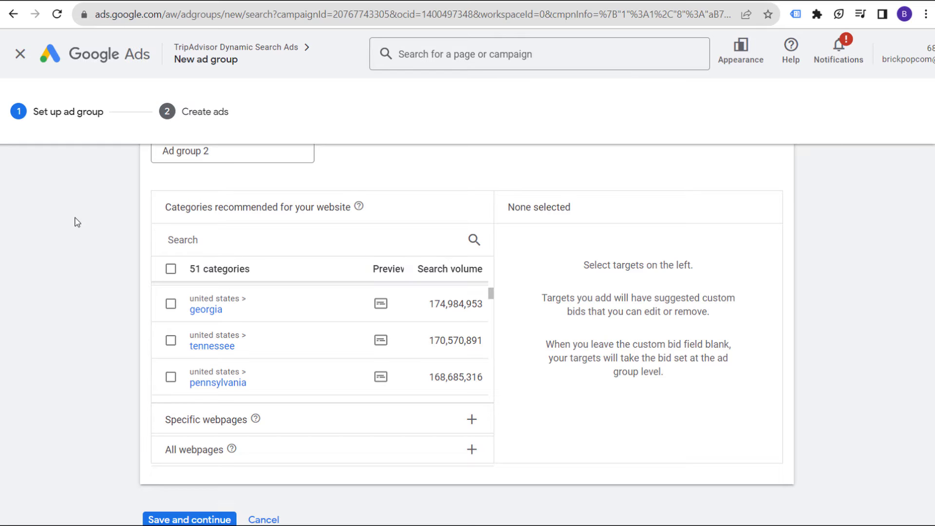
{"action": "scroll", "coordinate": [103, 244], "scroll_direction": "up", "scroll_amount": 4}
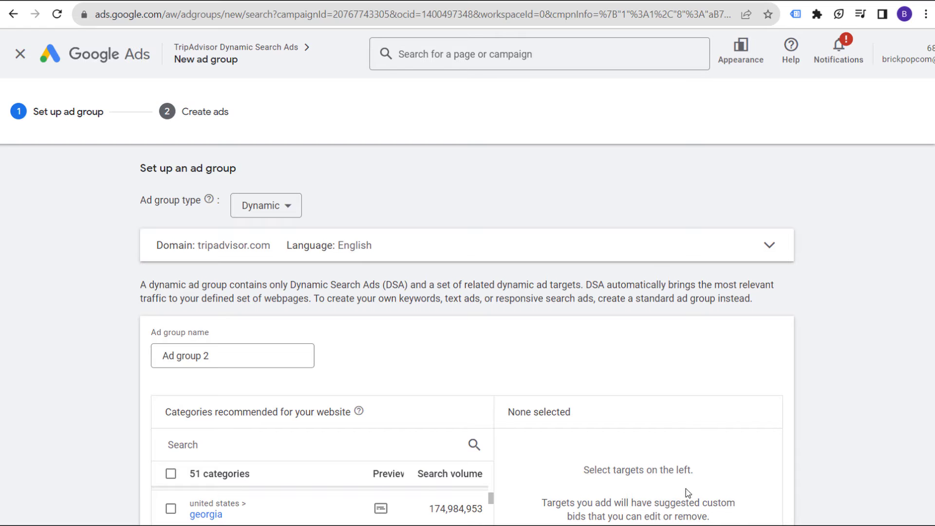
{"action": "scroll", "coordinate": [647, 392], "scroll_direction": "down", "scroll_amount": 4}
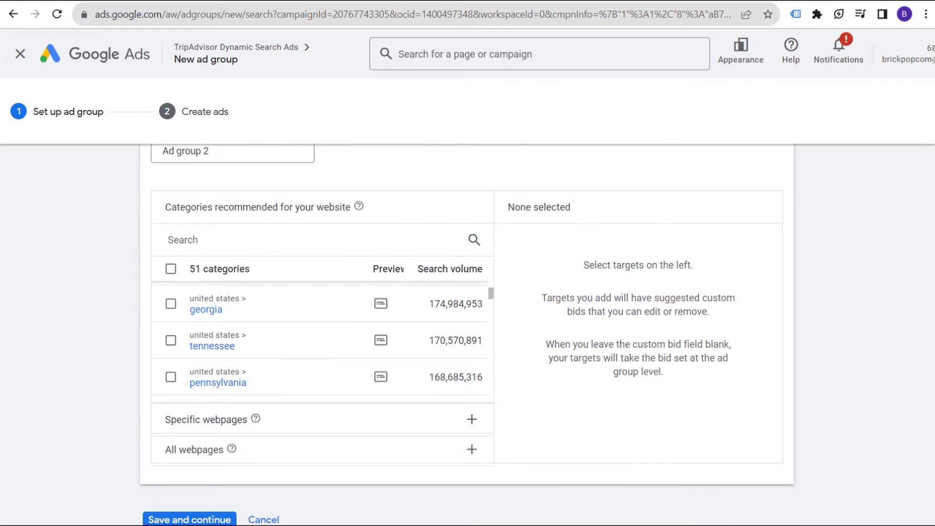
Switch to the page feed template in Excel and examine the sample page URLs.
{"action": "key", "text": "alt+Tab"}
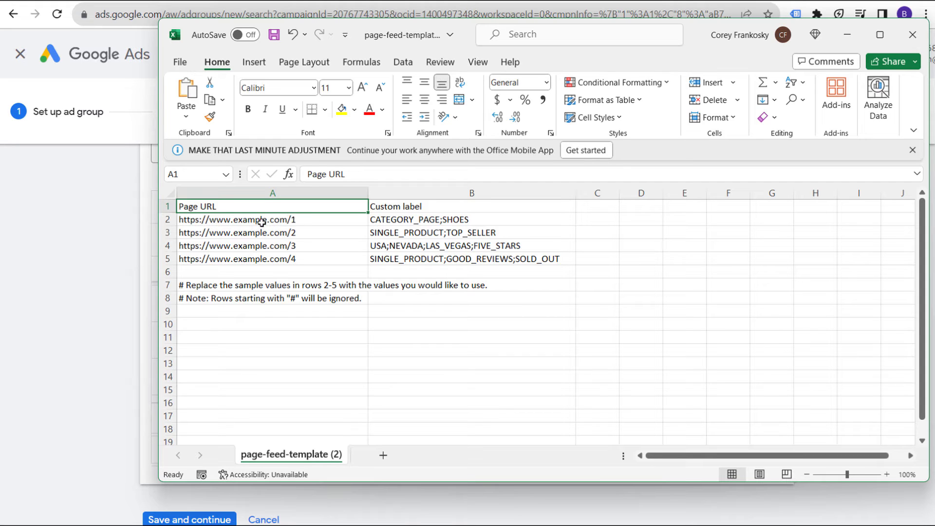
{"action": "left_click_drag", "start_coordinate": [262, 222], "coordinate": [264, 274]}
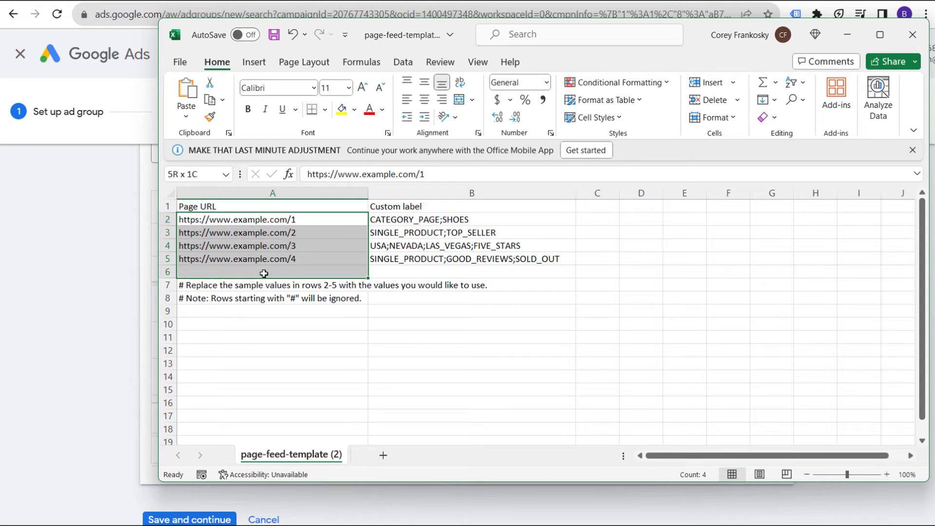
{"action": "left_click", "coordinate": [268, 233]}
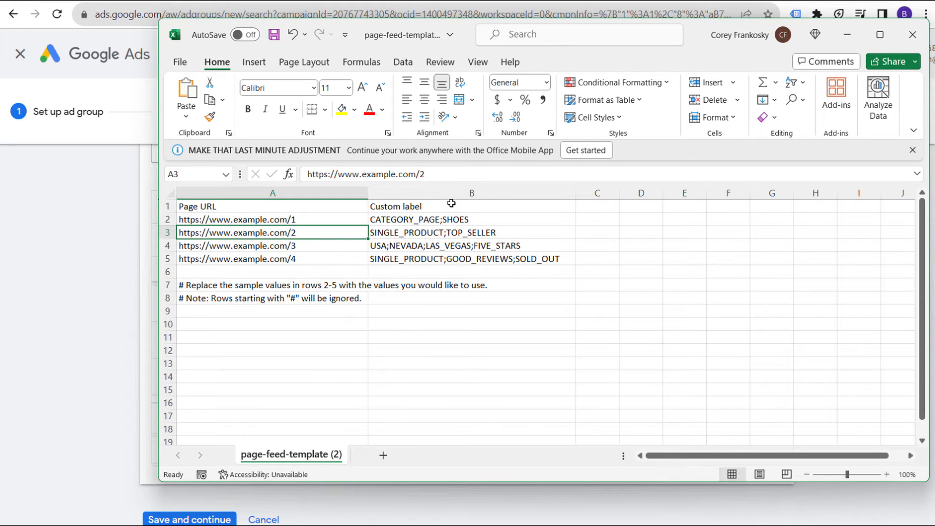
{"action": "left_click", "coordinate": [284, 339]}
{"action": "type", "text": "htt"}
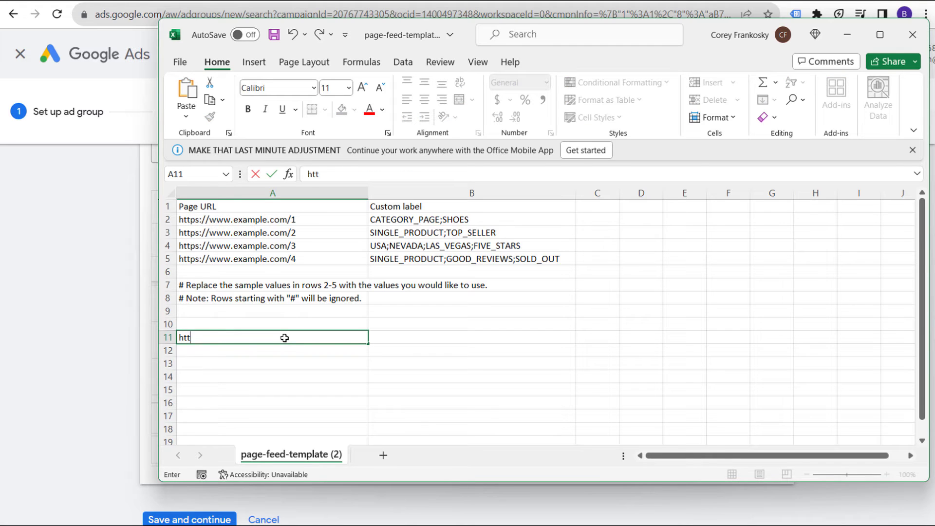
{"action": "type", "text": "ps://www.tripadvisor.com/"}
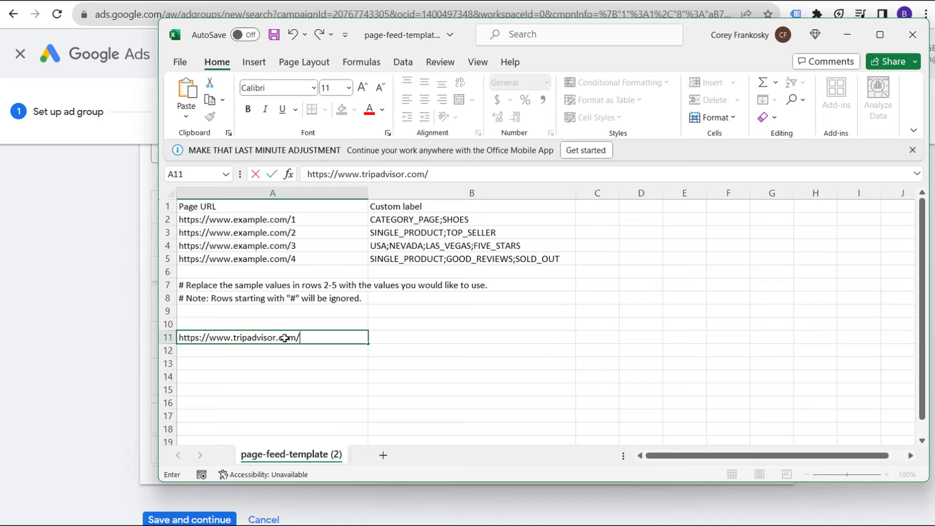
{"action": "type", "text": "hotels-in-savannah"}
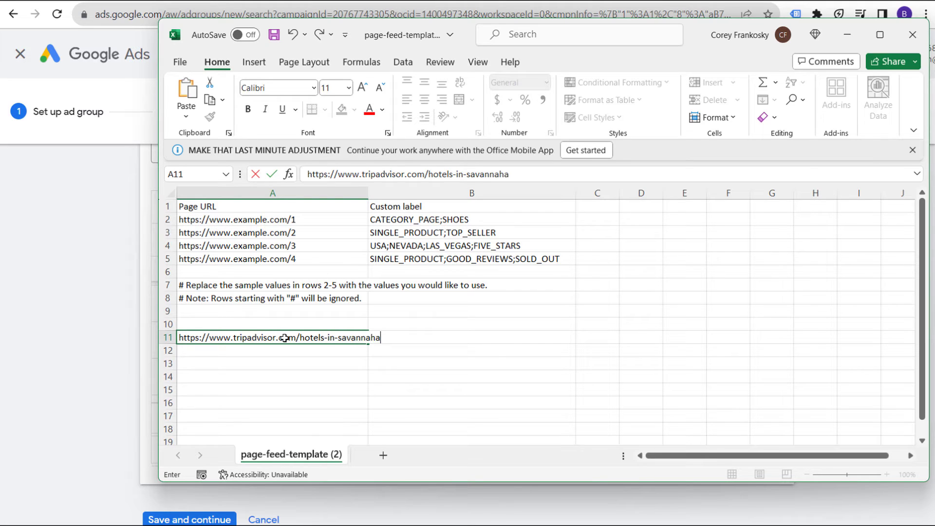
{"action": "key", "text": "Tab"}
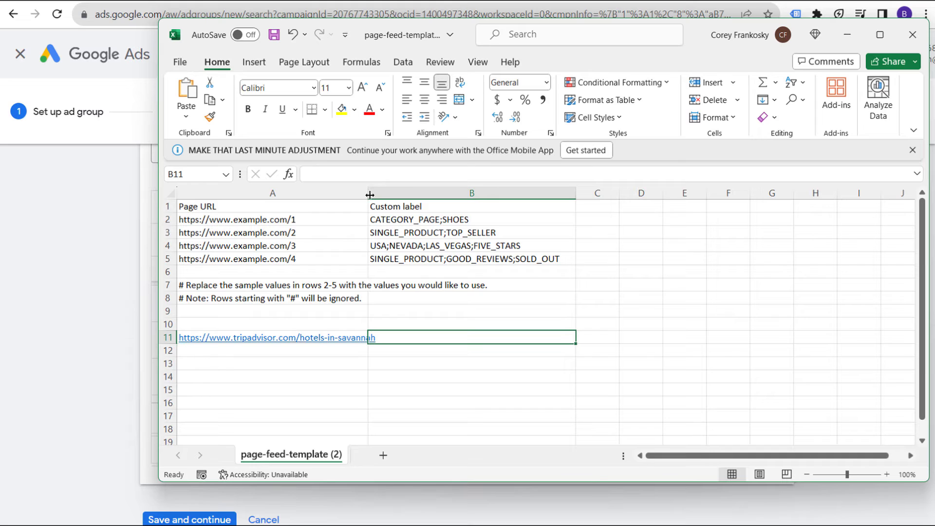
{"action": "left_click_drag", "start_coordinate": [370, 195], "coordinate": [399, 195]}
Enter the custom labels SAVANNAH;SAVANNAH_HOTELS;HOTELS in cell B11 for the Savannah hotels URL.
{"action": "type", "text": "C"}
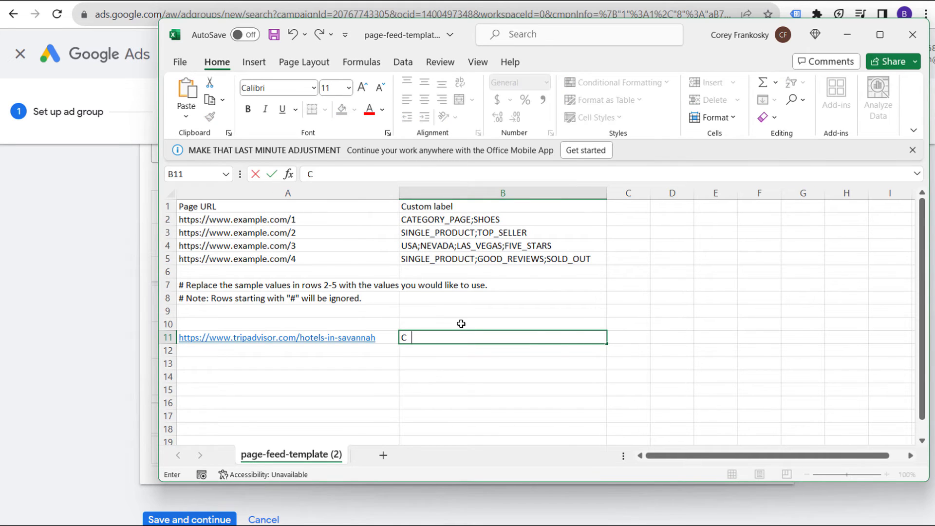
{"action": "type", "text": "ust"}
{"action": "type", "text": "NNAH"}
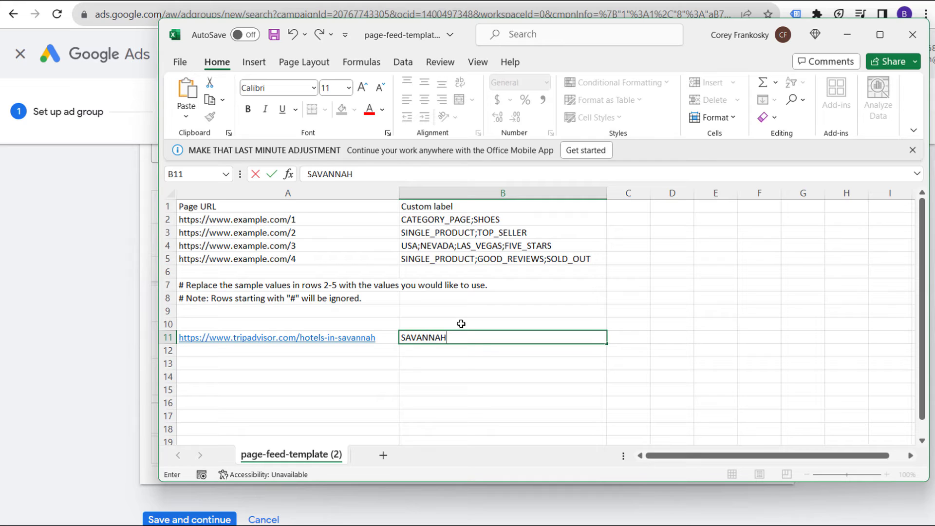
{"action": "type", "text": ";SAVANNAH"}
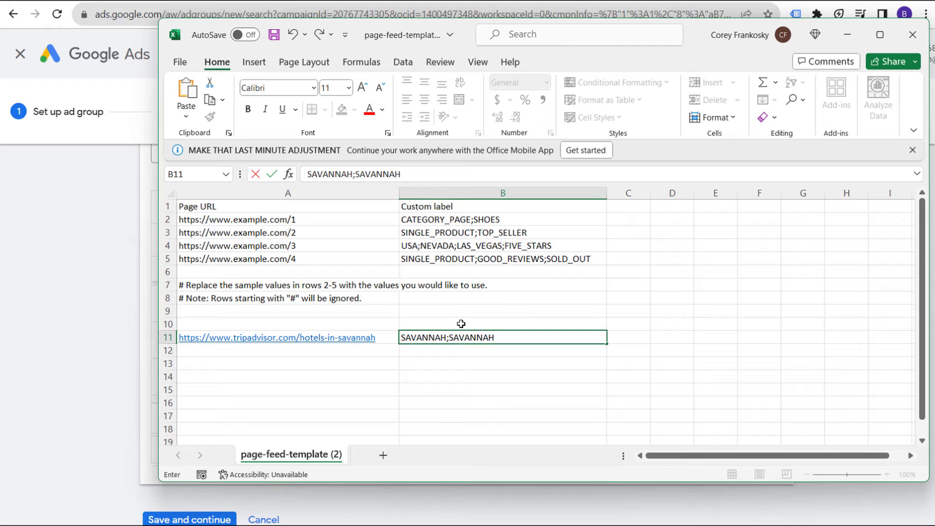
{"action": "type", "text": "_HOTELS;HOTELS"}
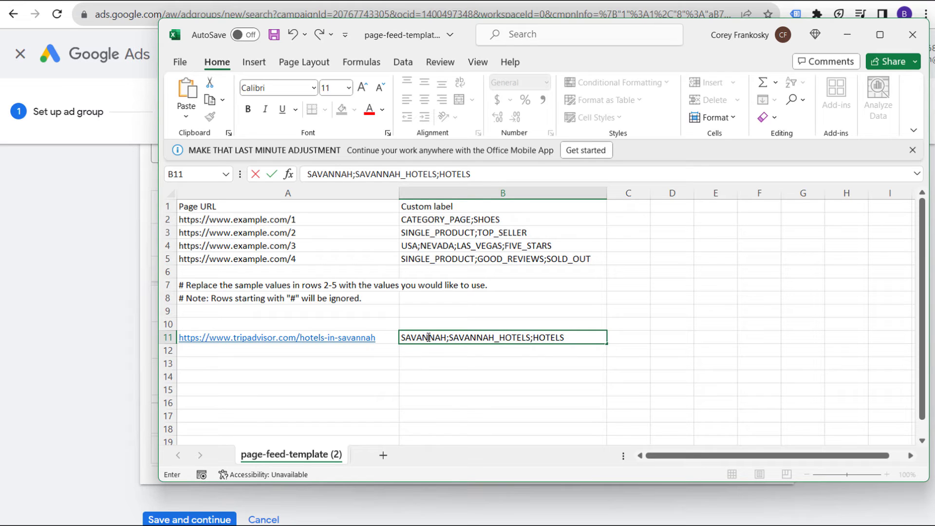
{"action": "left_click", "coordinate": [270, 348]}
{"action": "left_click", "coordinate": [440, 337]}
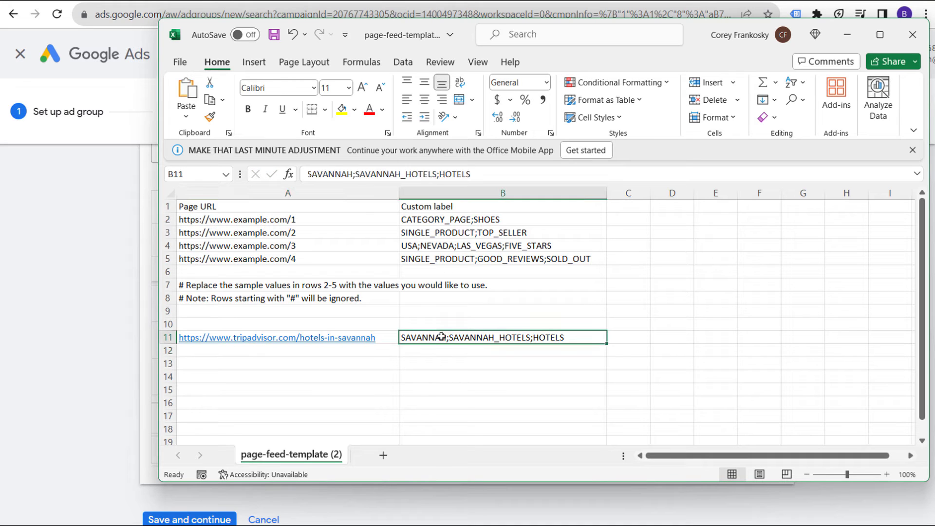
{"action": "left_click", "coordinate": [306, 352]}
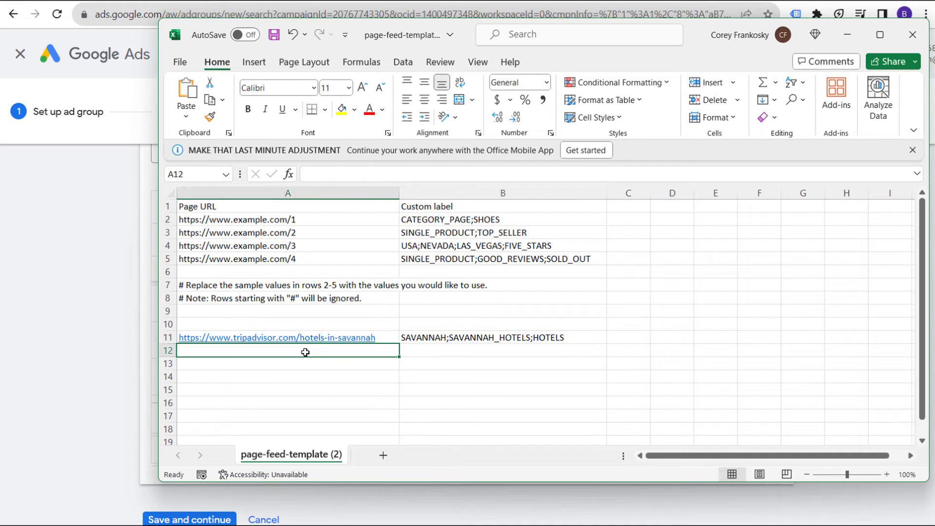
{"action": "left_click", "coordinate": [293, 365]}
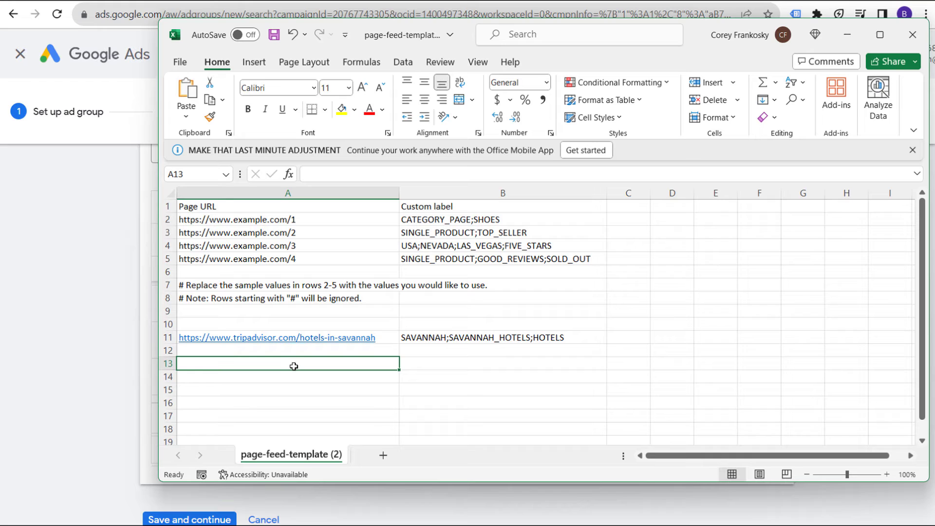
{"action": "left_click", "coordinate": [417, 337]}
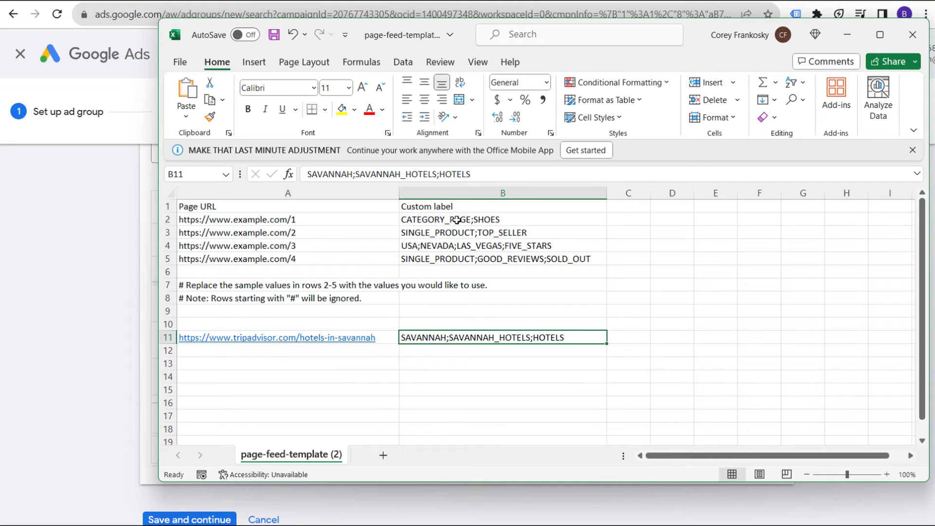
{"action": "left_click_drag", "start_coordinate": [302, 353], "coordinate": [305, 415]}
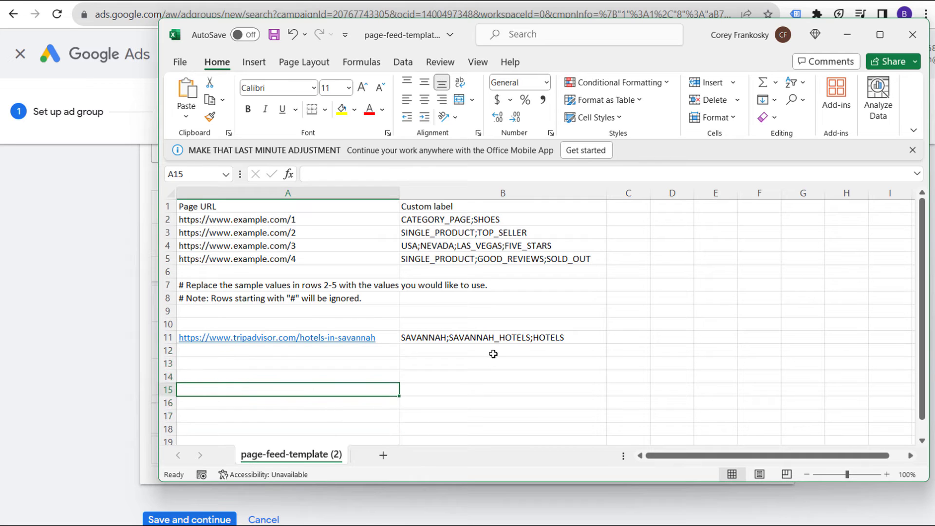
{"action": "left_click", "coordinate": [492, 337]}
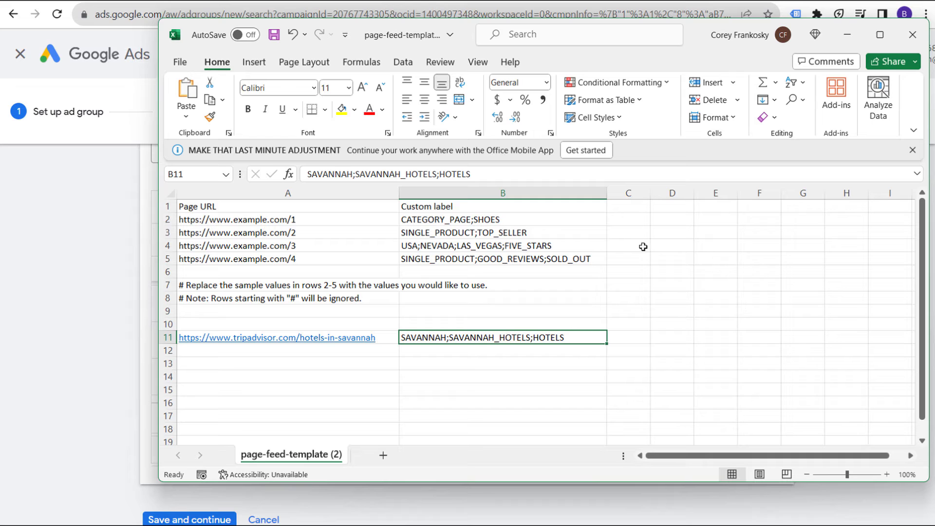
Switch back to Google Ads, open the specific webpages targeting, and examine the URL of the Nashville hotels page on TripAdvisor.
{"action": "left_click", "coordinate": [847, 35]}
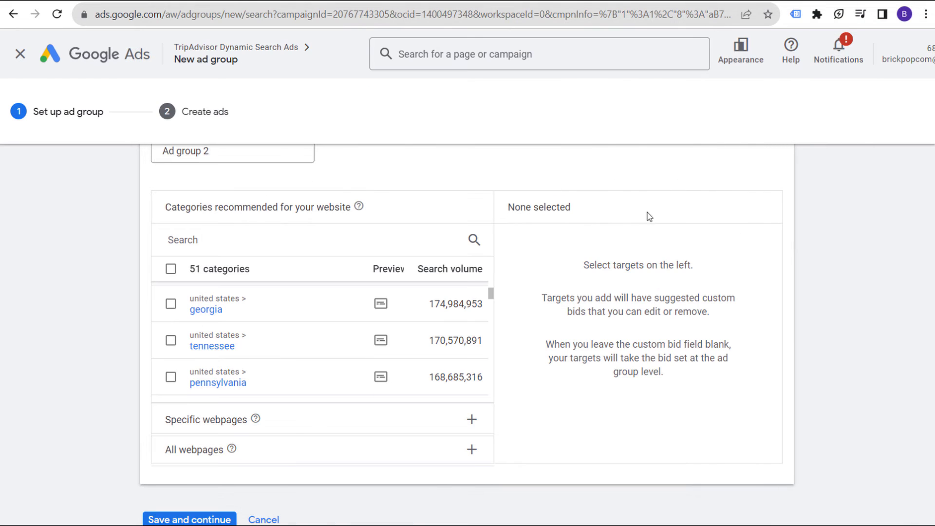
{"action": "left_click", "coordinate": [471, 420]}
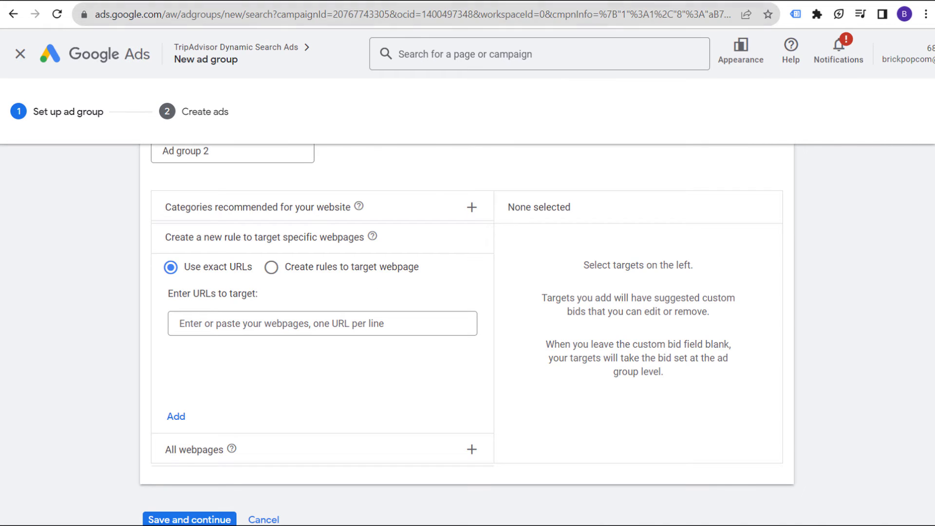
{"action": "key", "text": "ctrl+Tab"}
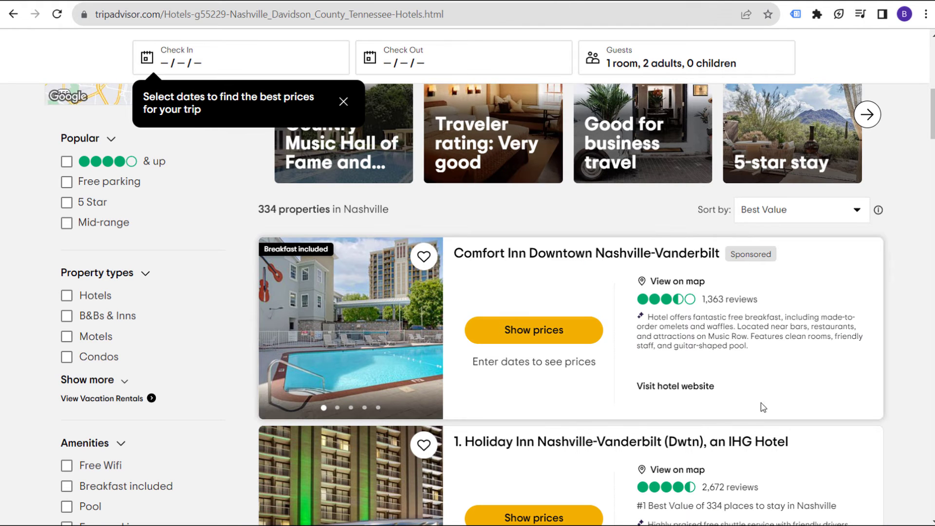
{"action": "scroll", "coordinate": [633, 171], "scroll_direction": "up", "scroll_amount": 1}
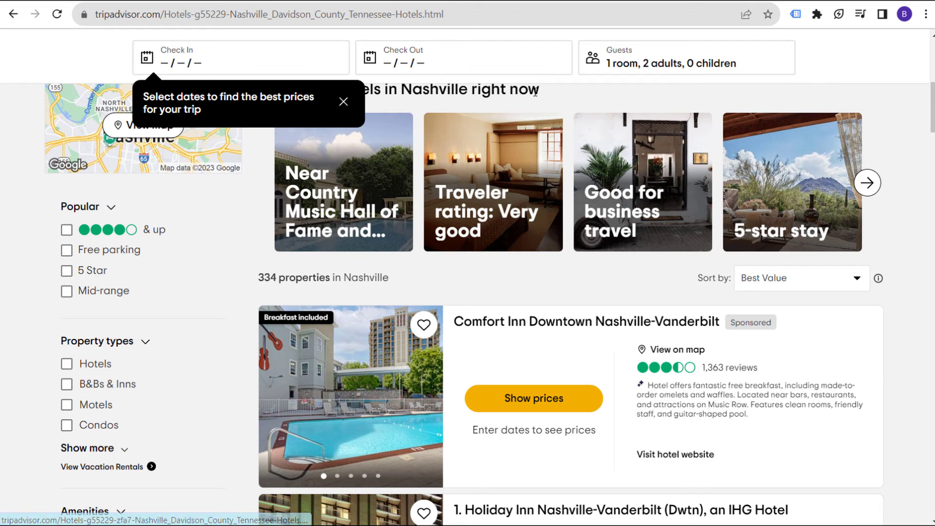
{"action": "scroll", "coordinate": [449, 189], "scroll_direction": "up", "scroll_amount": 4}
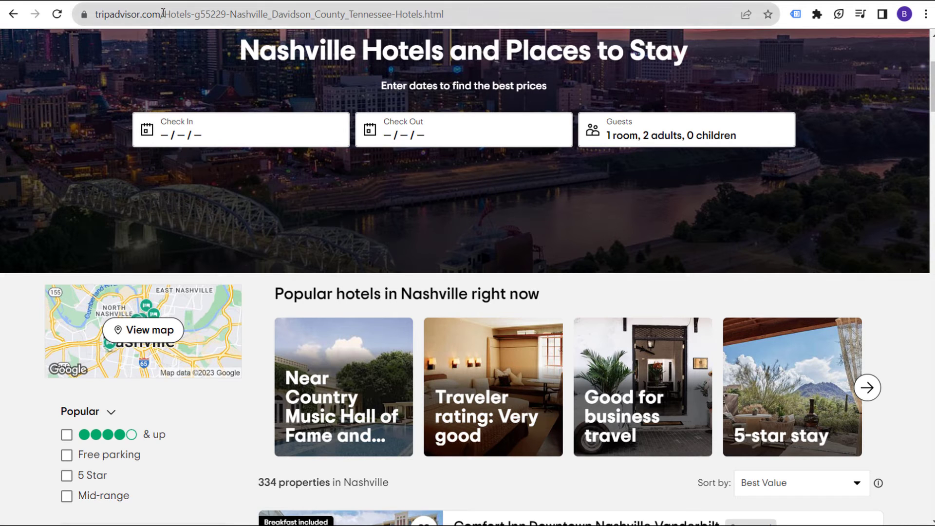
{"action": "left_click_drag", "start_coordinate": [164, 14], "coordinate": [490, 22]}
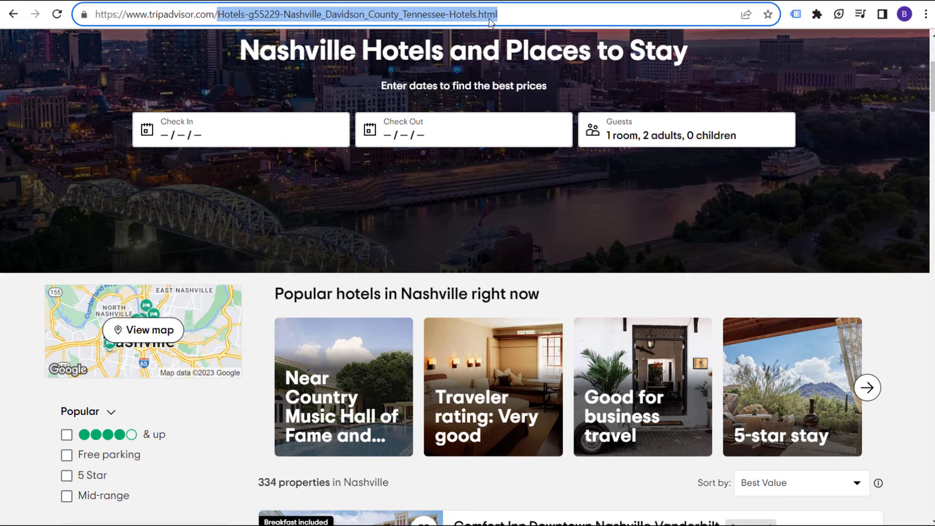
{"action": "left_click", "coordinate": [491, 18]}
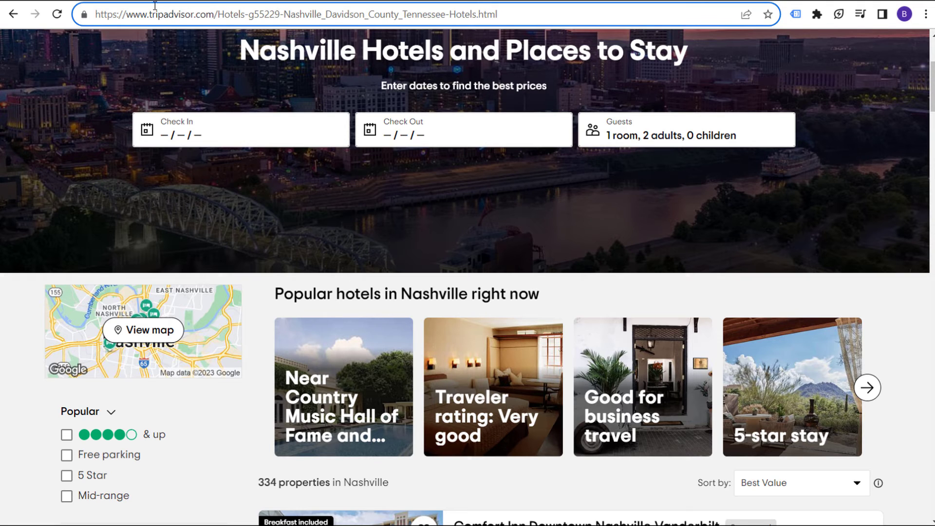
{"action": "key", "text": "ctrl+Tab"}
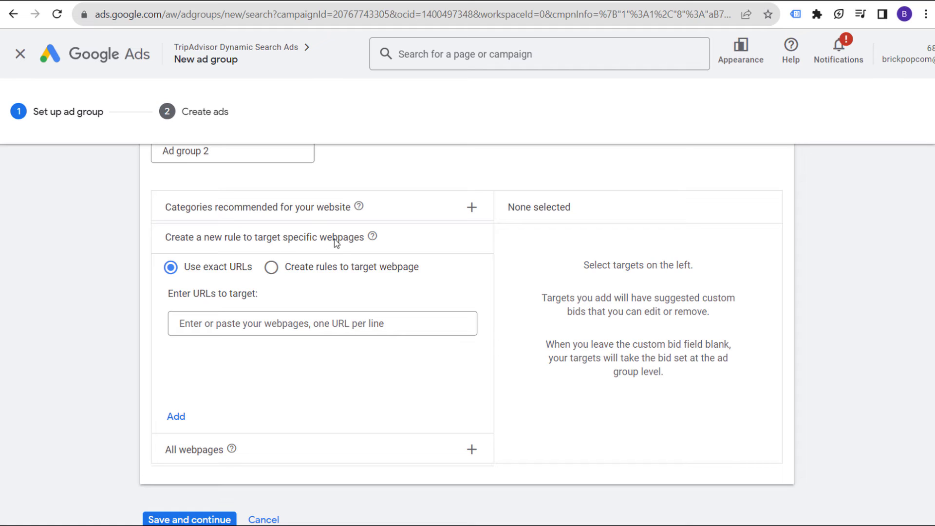
Change the specific webpages targeting to rules and define the first condition as URL contains Hotels.
{"action": "left_click", "coordinate": [271, 268]}
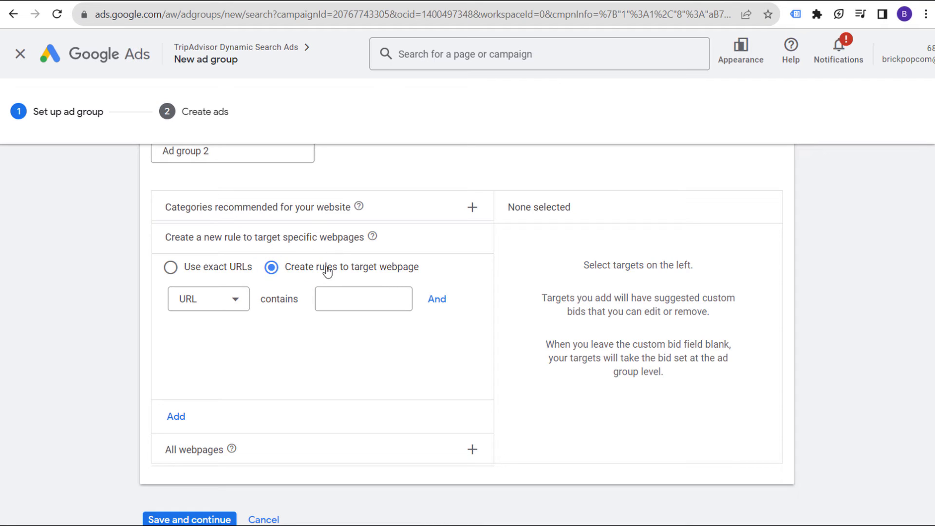
{"action": "left_click", "coordinate": [230, 306]}
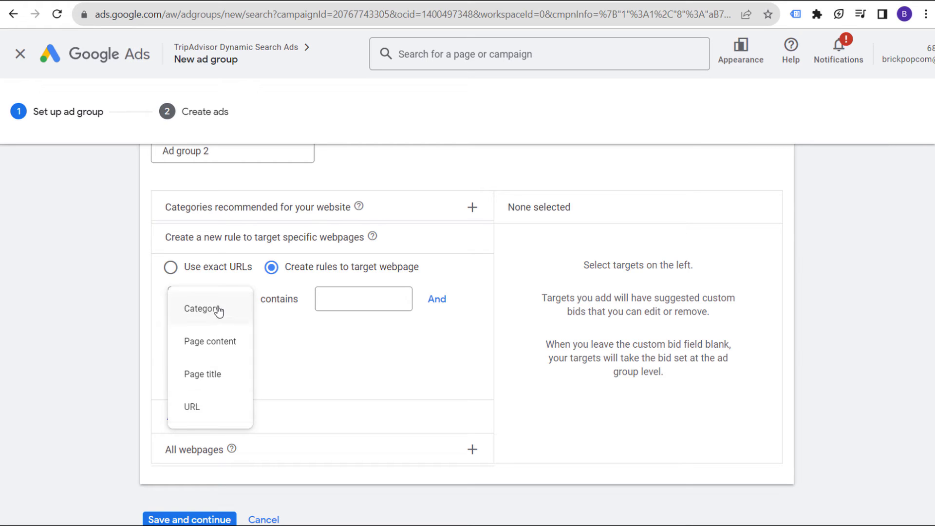
{"action": "left_click", "coordinate": [207, 408]}
{"action": "left_click", "coordinate": [334, 295]}
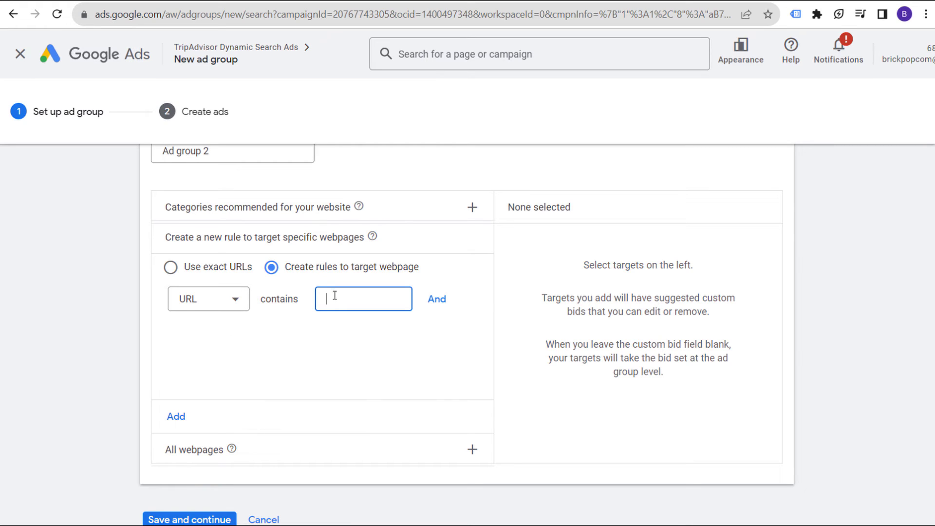
{"action": "type", "text": "Hotels"}
Add a second condition, URL contains Nashville_Davidson_County, copied from the Nashville hotels URL, then add the rule as a target and save the ad group setup.
{"action": "left_click", "coordinate": [435, 302]}
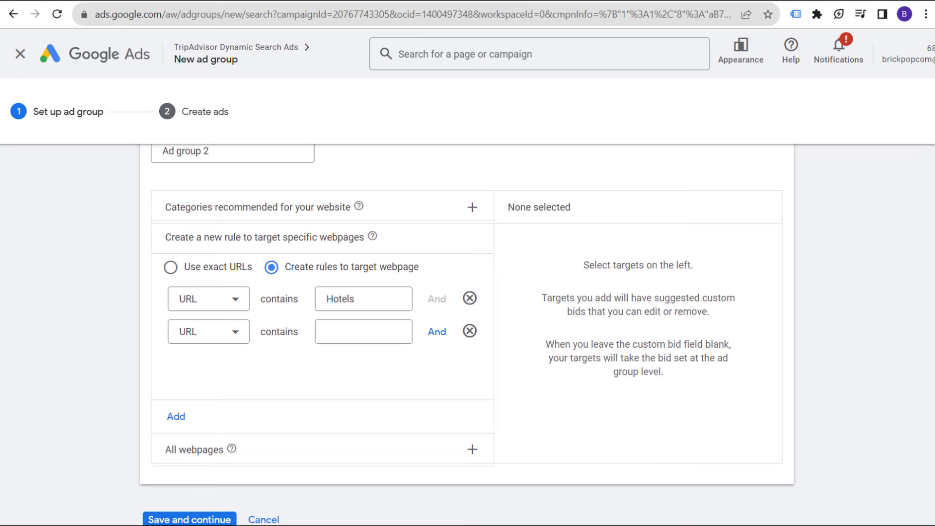
{"action": "left_click", "coordinate": [233, 4]}
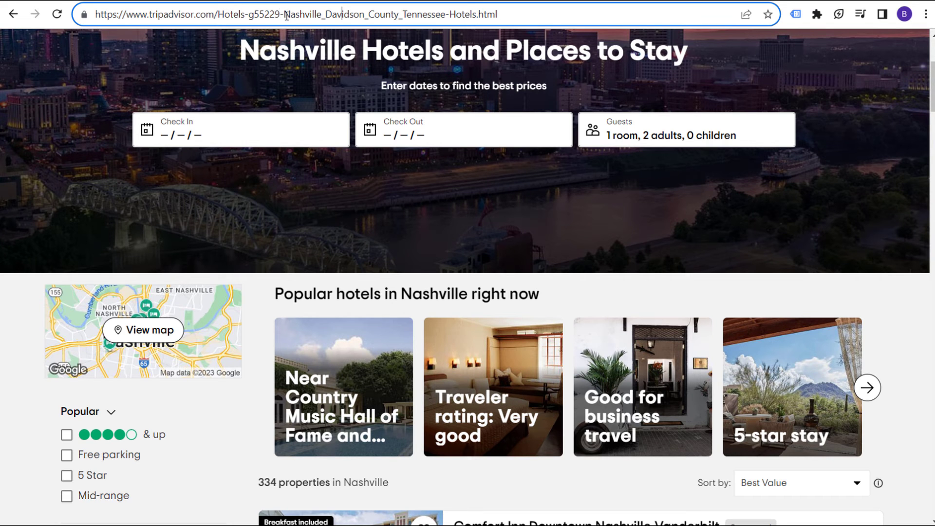
{"action": "left_click_drag", "start_coordinate": [284, 15], "coordinate": [392, 15]}
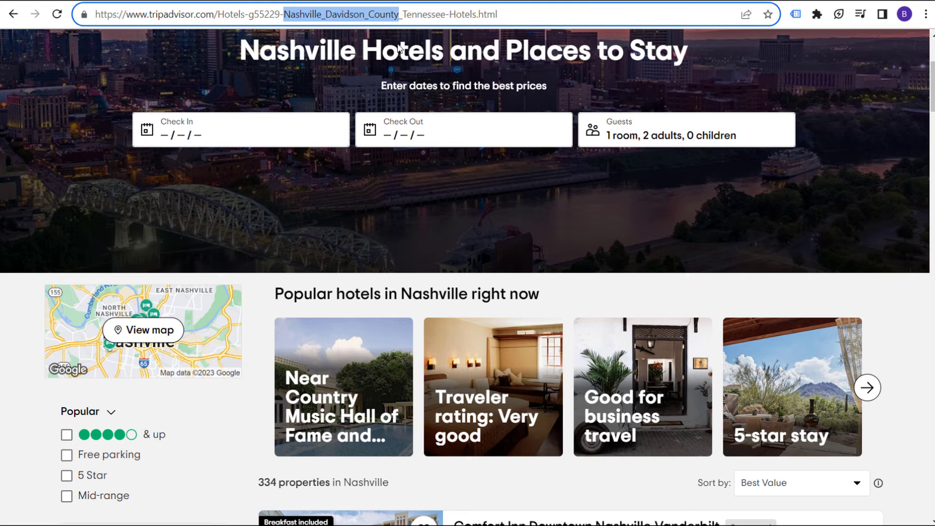
{"action": "left_click", "coordinate": [94, 4]}
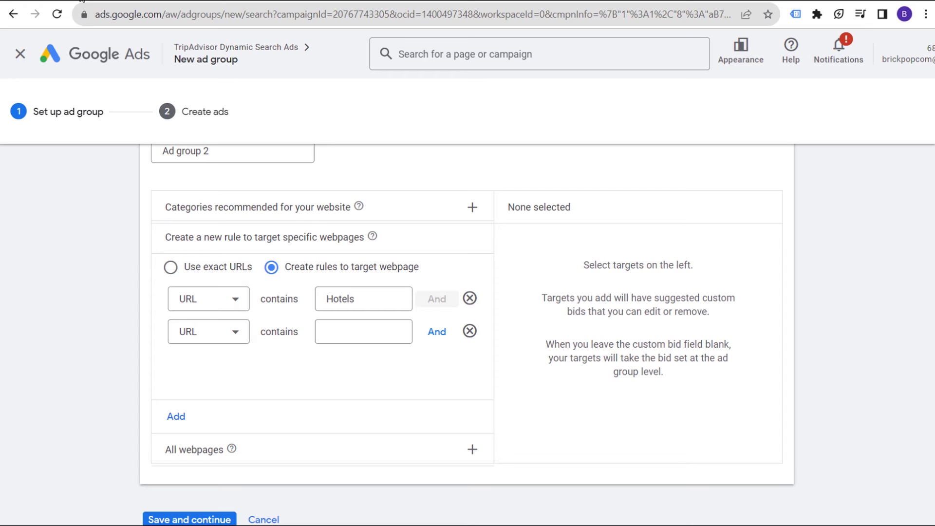
{"action": "left_click", "coordinate": [351, 341]}
{"action": "type", "text": "Nashville_Davidson_County"}
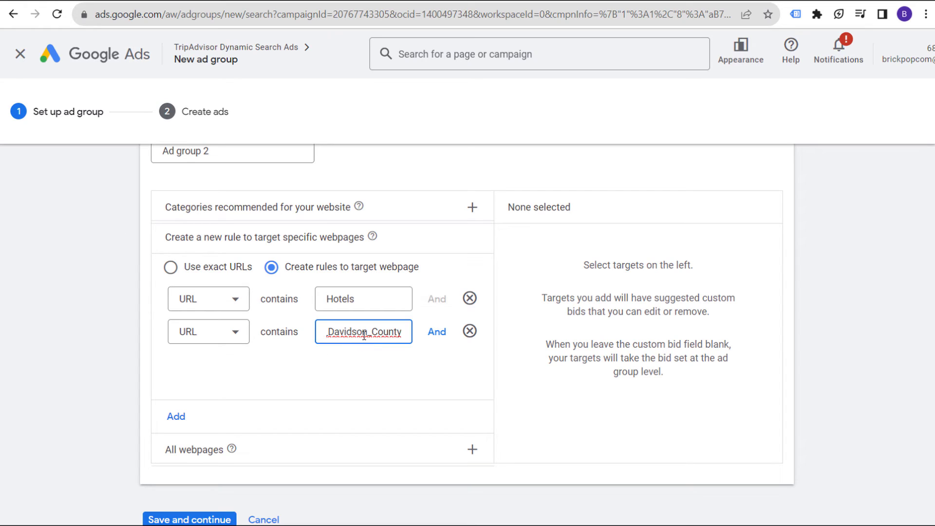
{"action": "left_click_drag", "start_coordinate": [364, 335], "coordinate": [272, 333]}
{"action": "left_click", "coordinate": [178, 418]}
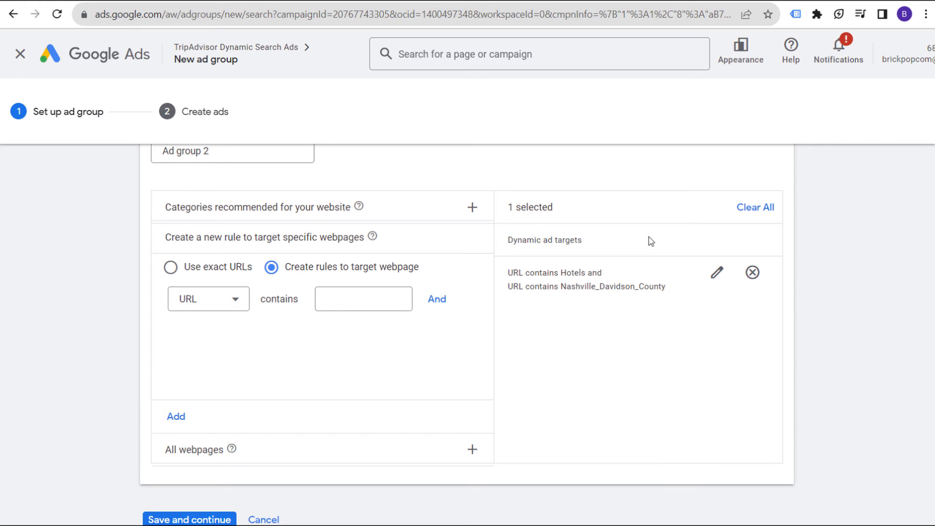
{"action": "left_click", "coordinate": [220, 520]}
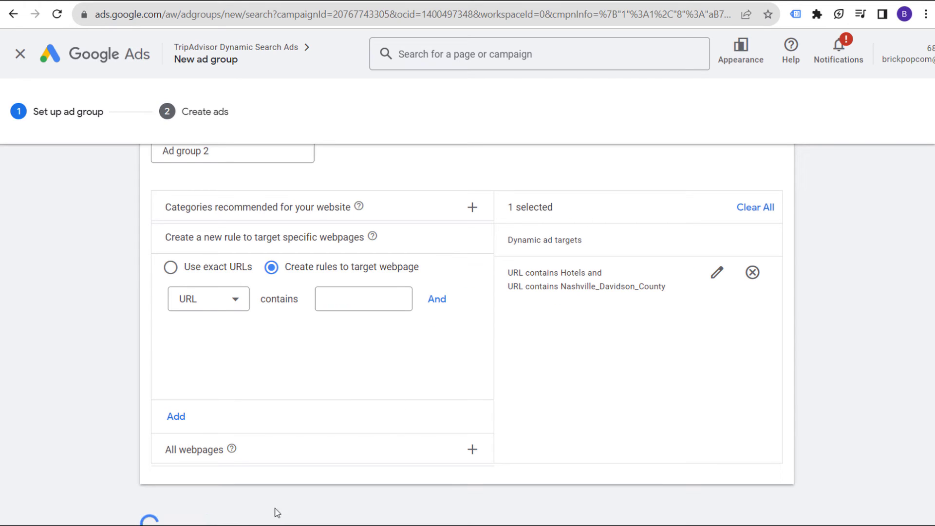
Fill in both Dynamic Search Ad descriptions, starting "Discover The Best Hotels in Nashville and Book Today!" and "Book Your Nashville Hotel Room Today And Save!".
{"action": "scroll", "coordinate": [254, 312], "scroll_direction": "down", "scroll_amount": 3}
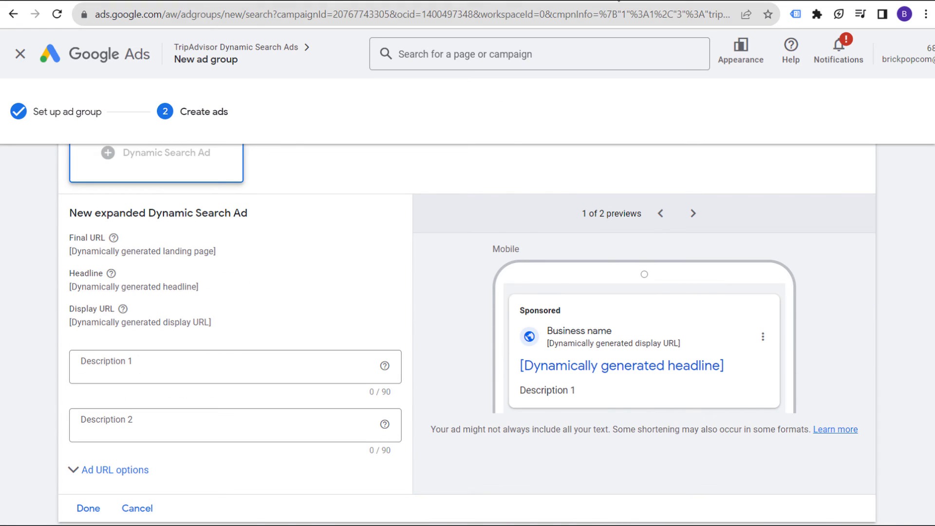
{"action": "left_click", "coordinate": [617, 3]}
{"action": "left_click", "coordinate": [119, 1]}
{"action": "left_click", "coordinate": [307, 368]}
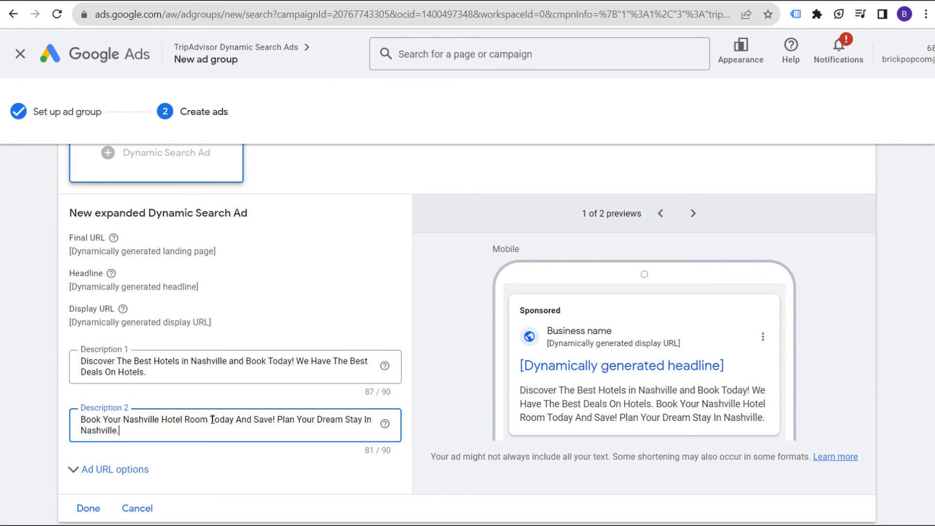
Finish the Nashville hotels Dynamic Search Ad and save it in Ad group 2.
{"action": "left_click", "coordinate": [170, 371]}
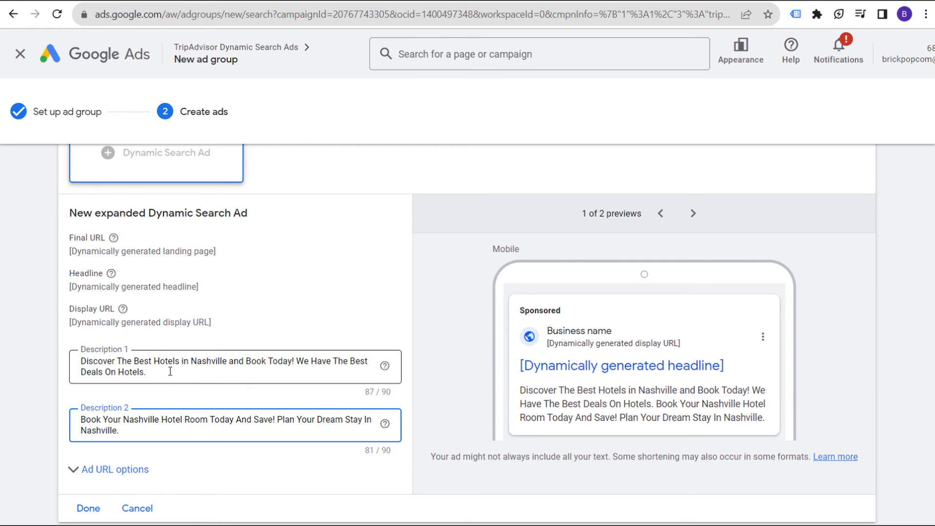
{"action": "key", "text": "ctrl+a"}
{"action": "left_click_drag", "start_coordinate": [135, 422], "coordinate": [57, 420]}
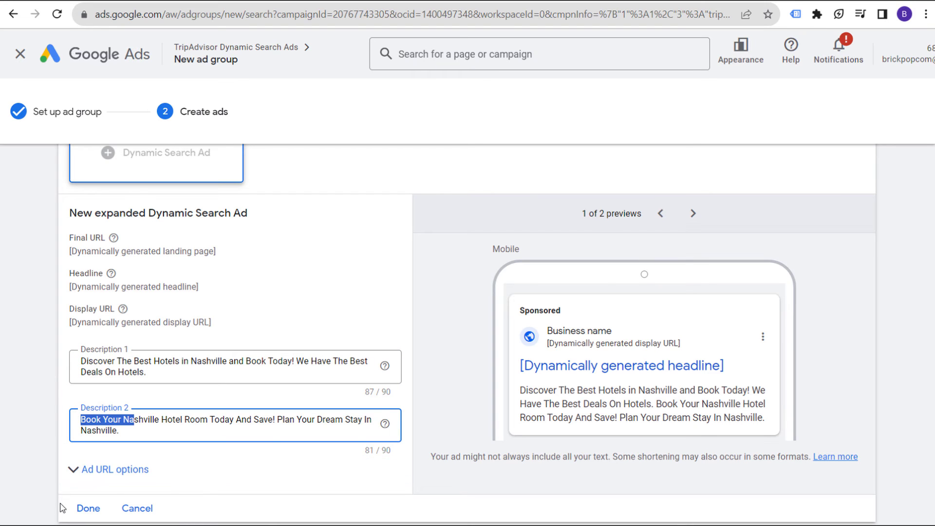
{"action": "left_click", "coordinate": [82, 510]}
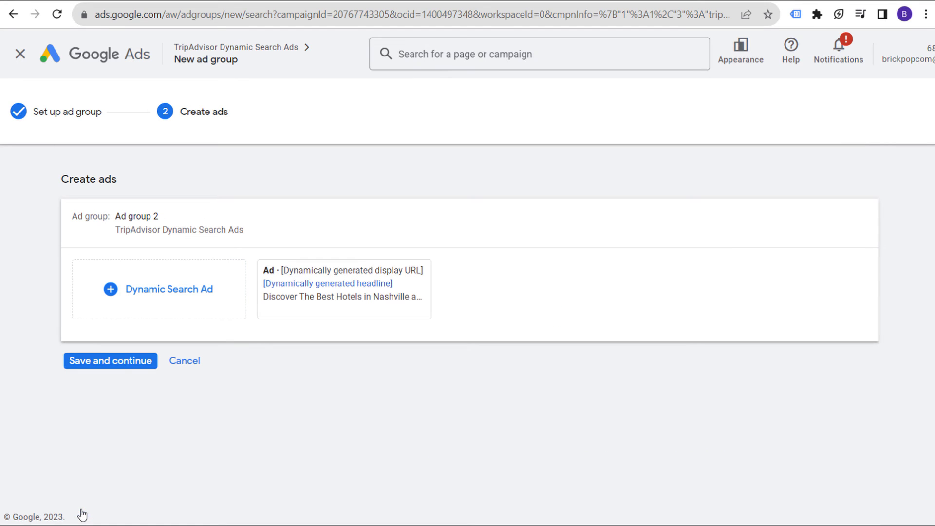
{"action": "left_click", "coordinate": [133, 360]}
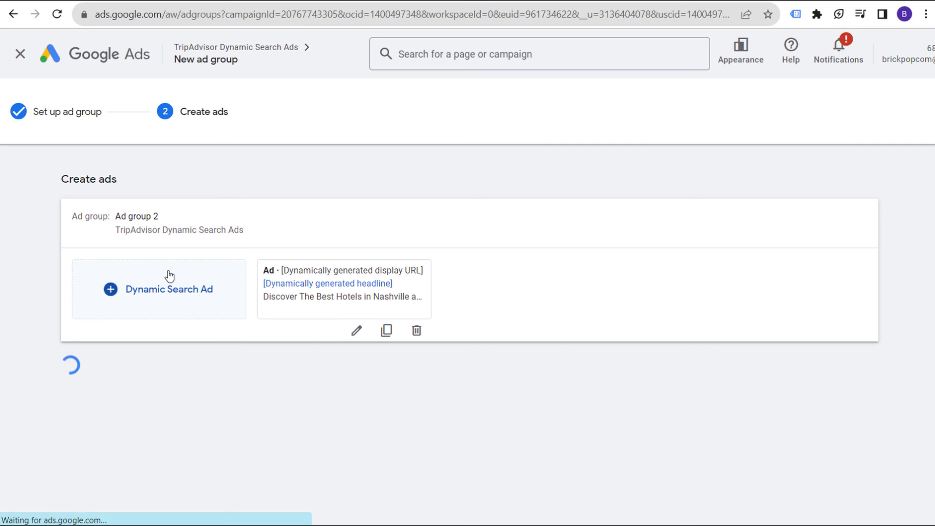
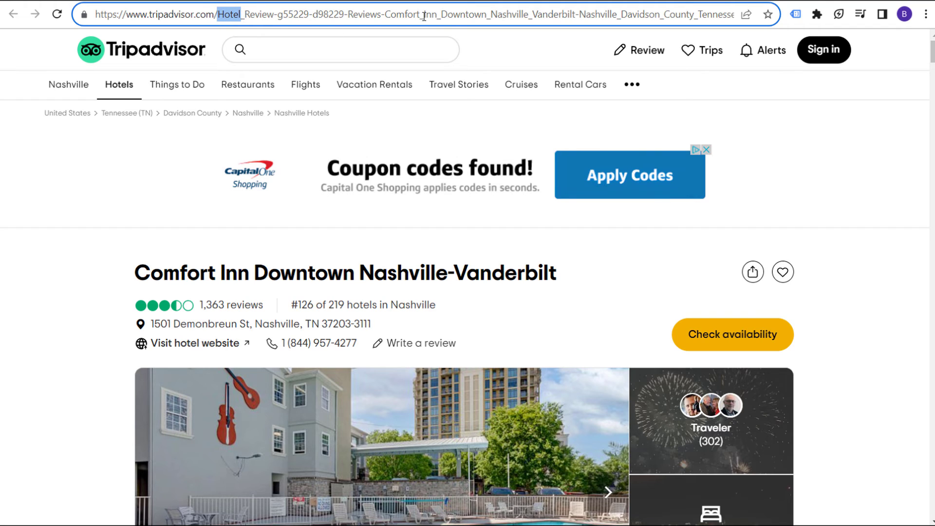
Compare the Nashville_Davidson_County part of the URLs across the Comfort Inn, Holiday Inn and Nashville hotels listing pages.
{"action": "left_click_drag", "start_coordinate": [491, 14], "coordinate": [735, 14]}
{"action": "left_click", "coordinate": [591, 14]}
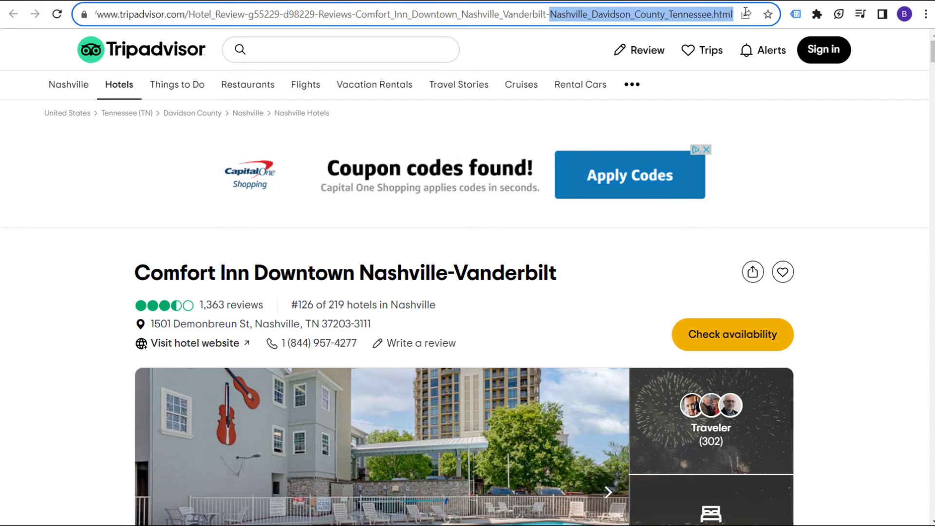
{"action": "left_click", "coordinate": [675, 14]}
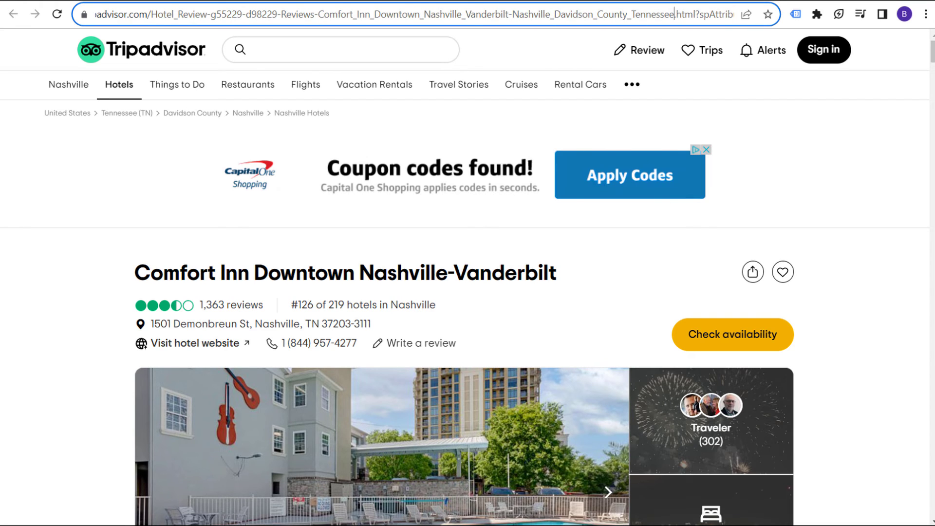
{"action": "key", "text": "alt+Left"}
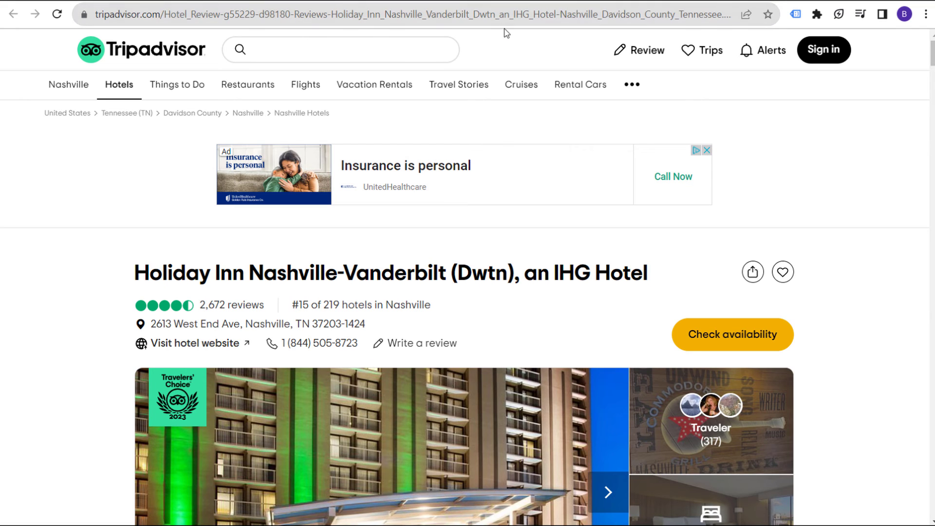
{"action": "key", "text": "alt+Left"}
{"action": "scroll", "coordinate": [719, 347], "scroll_direction": "down", "scroll_amount": 10}
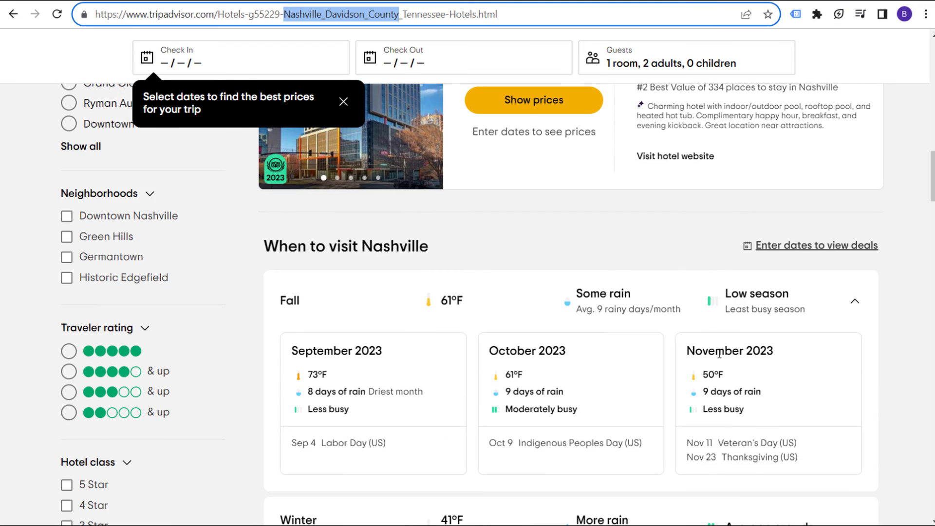
{"action": "key", "text": "alt+Right"}
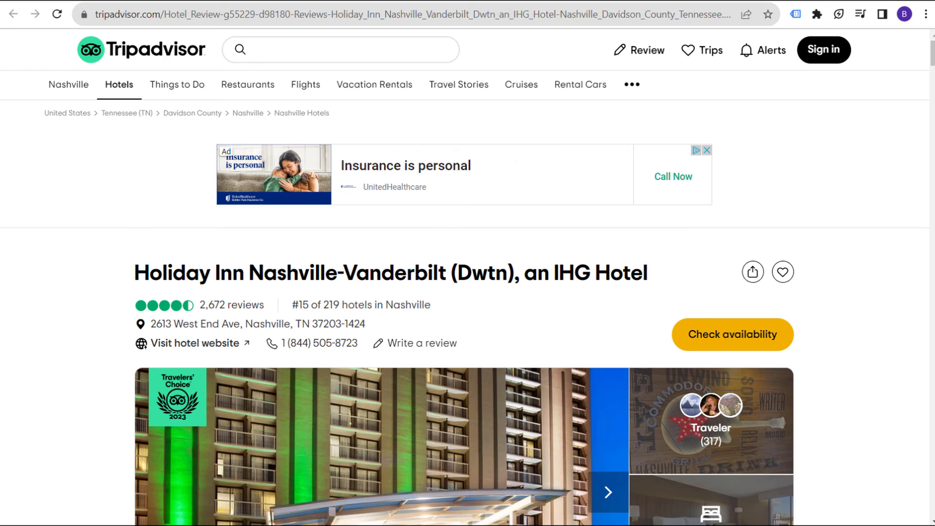
Switch back to Google Ads, start a new Dynamic ad group in the TripAdvisor campaign and name it Nashville All Hotels.
{"action": "left_click", "coordinate": [103, 1]}
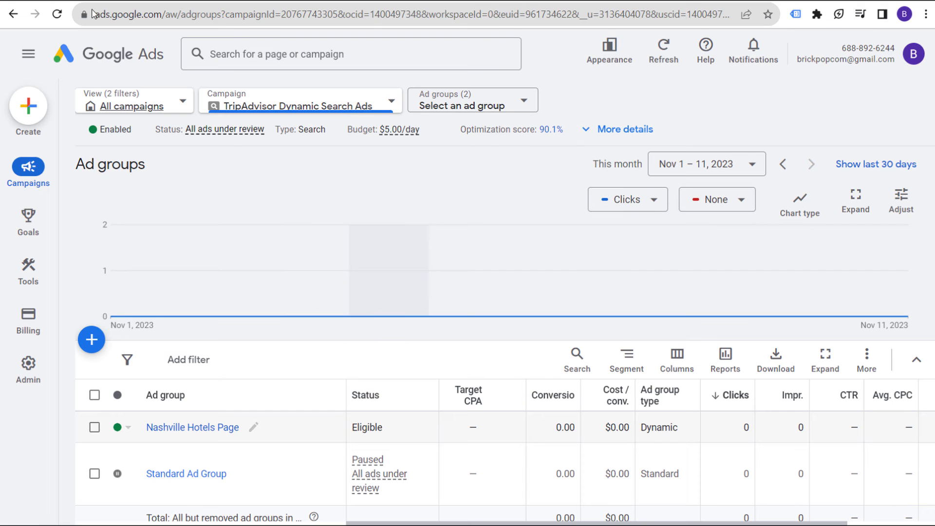
{"action": "left_click", "coordinate": [92, 341]}
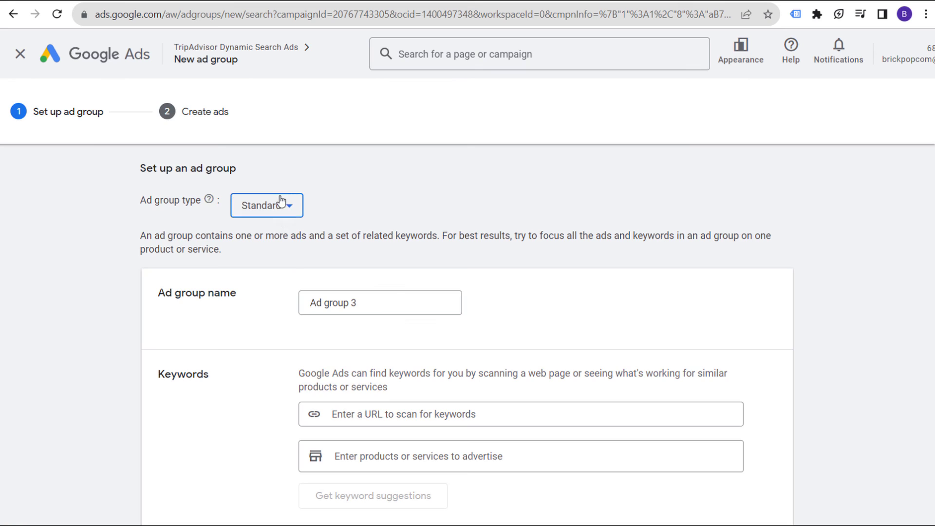
{"action": "left_click", "coordinate": [284, 203]}
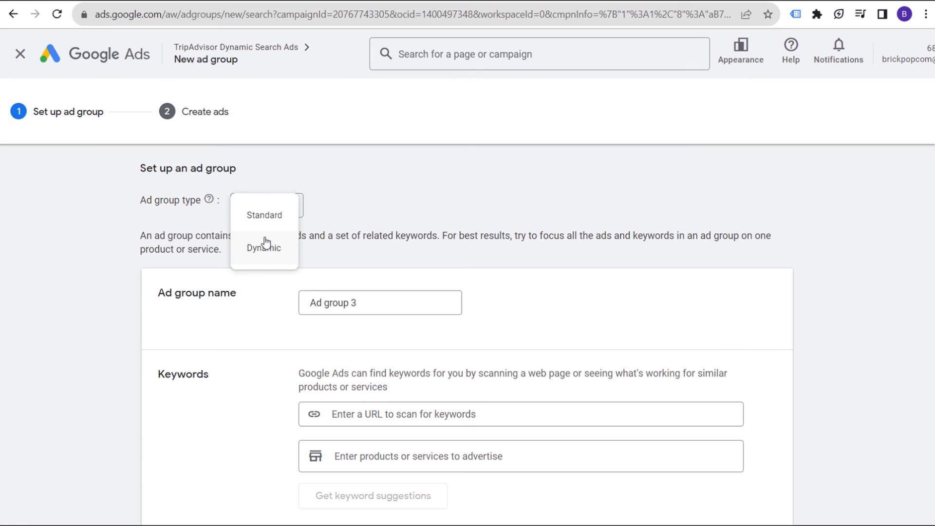
{"action": "left_click", "coordinate": [265, 245]}
{"action": "left_click", "coordinate": [633, 308]}
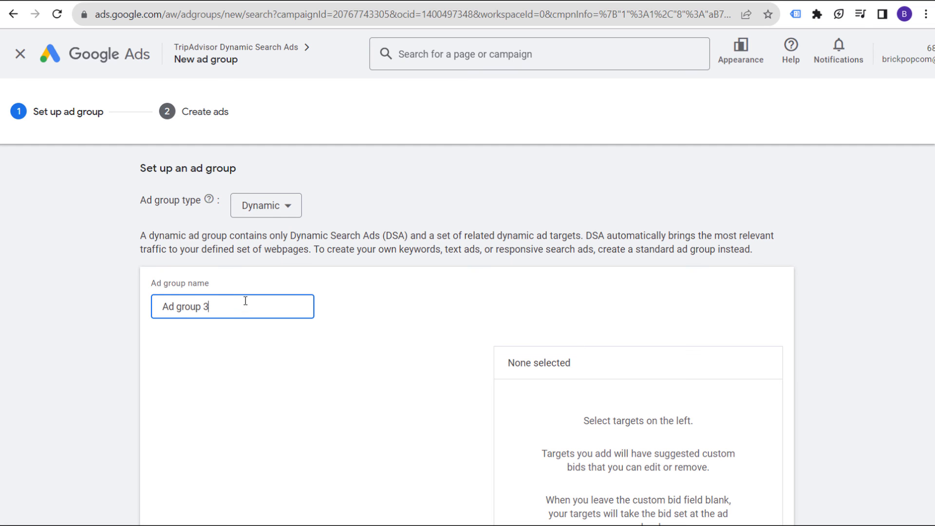
{"action": "key", "text": "ctrl+a"}
{"action": "type", "text": "Nash"}
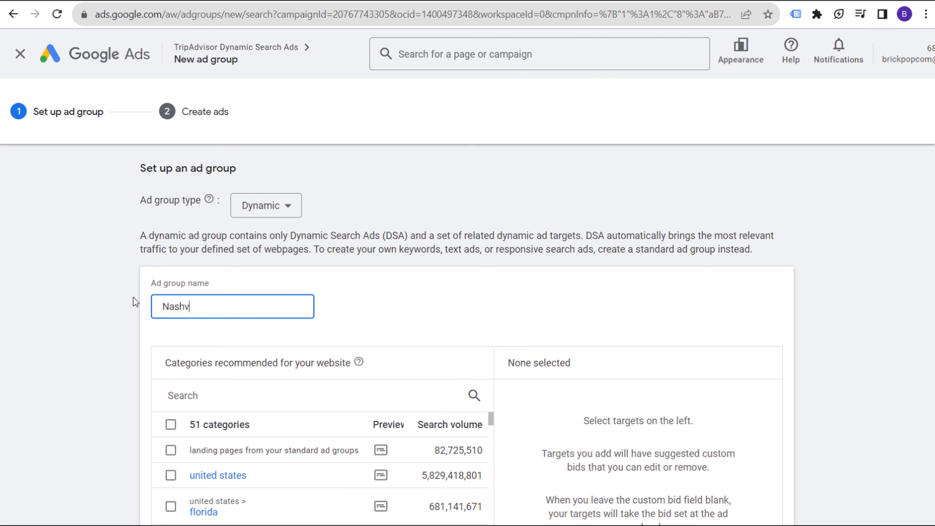
{"action": "type", "text": "ville All Hotels"}
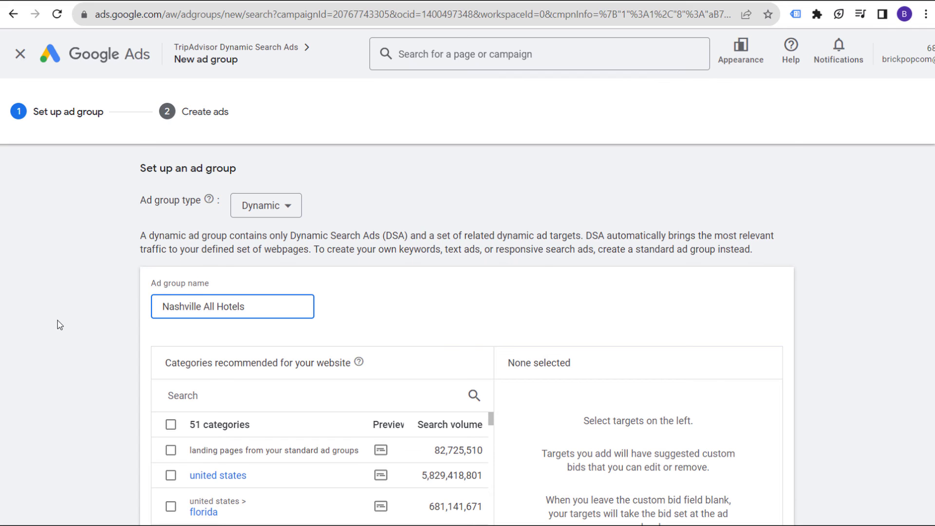
{"action": "left_click", "coordinate": [66, 320]}
Create a webpage targeting rule with the condition URL contains Hotel_Review, copied from a hotel page's address, and add an empty second condition.
{"action": "scroll", "coordinate": [69, 317], "scroll_direction": "down", "scroll_amount": 3}
{"action": "left_click", "coordinate": [470, 438]}
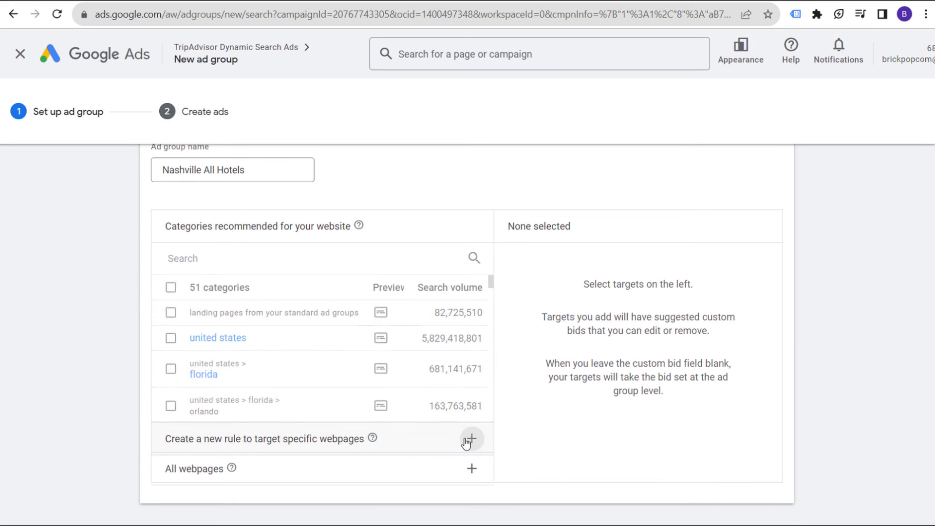
{"action": "left_click", "coordinate": [305, 288]}
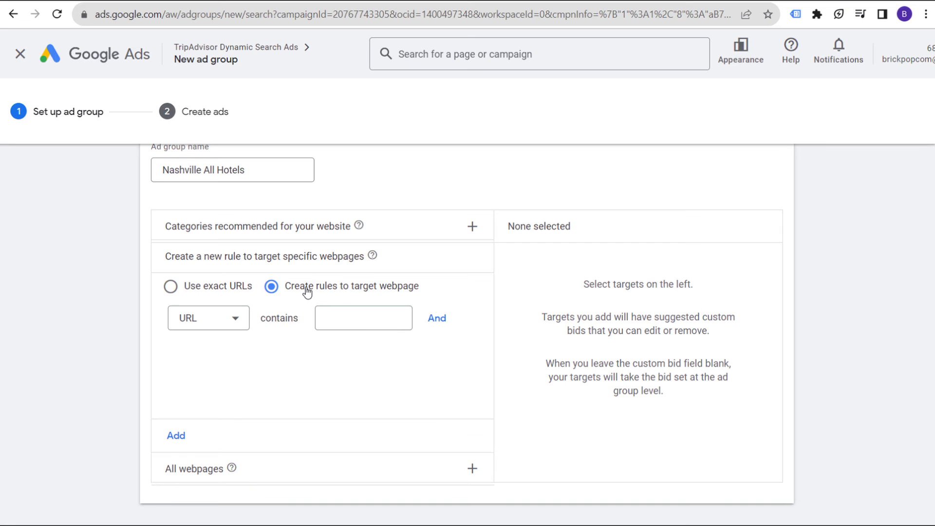
{"action": "key", "text": "ctrl+Tab"}
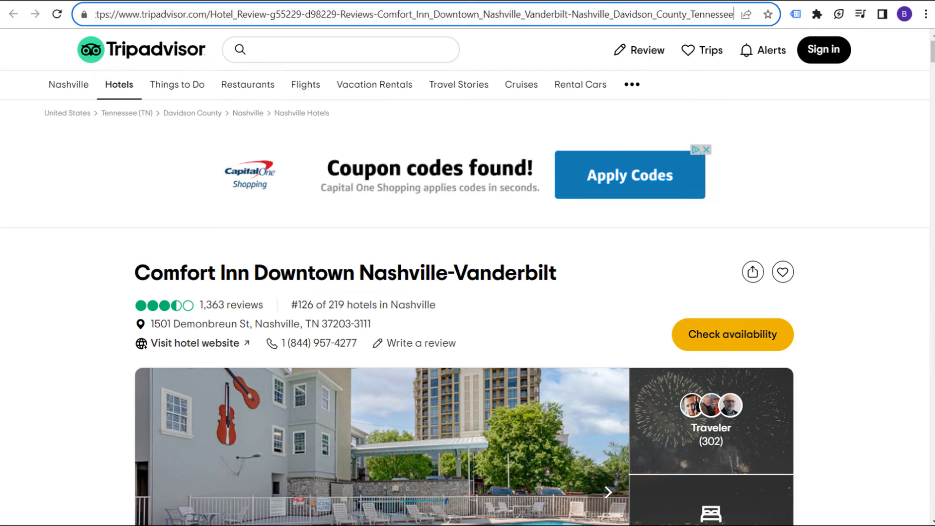
{"action": "left_click_drag", "start_coordinate": [210, 15], "coordinate": [267, 15]}
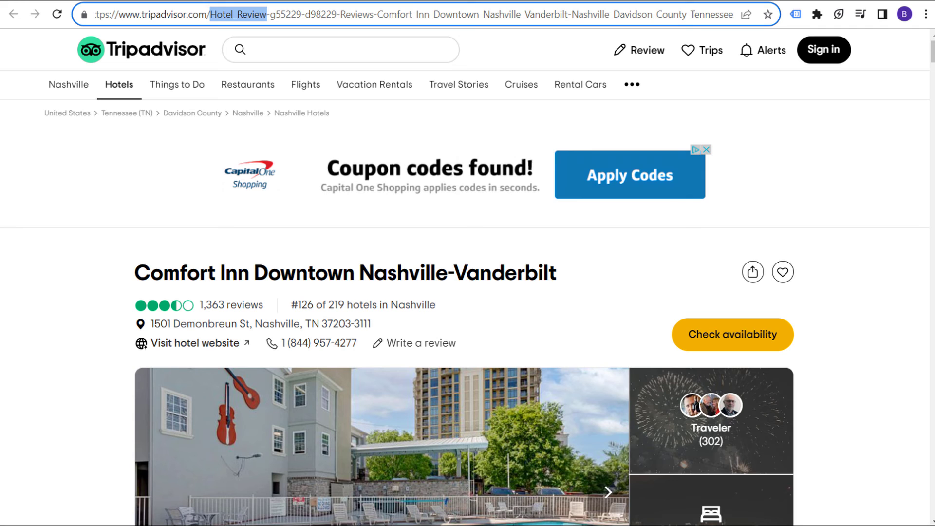
{"action": "key", "text": "ctrl+Tab"}
{"action": "left_click_drag", "start_coordinate": [166, 14], "coordinate": [221, 22]}
{"action": "key", "text": "ctrl+c"}
{"action": "key", "text": "ctrl+Tab"}
{"action": "left_click", "coordinate": [368, 319]}
{"action": "key", "text": "ctrl+v"}
{"action": "left_click", "coordinate": [436, 319]}
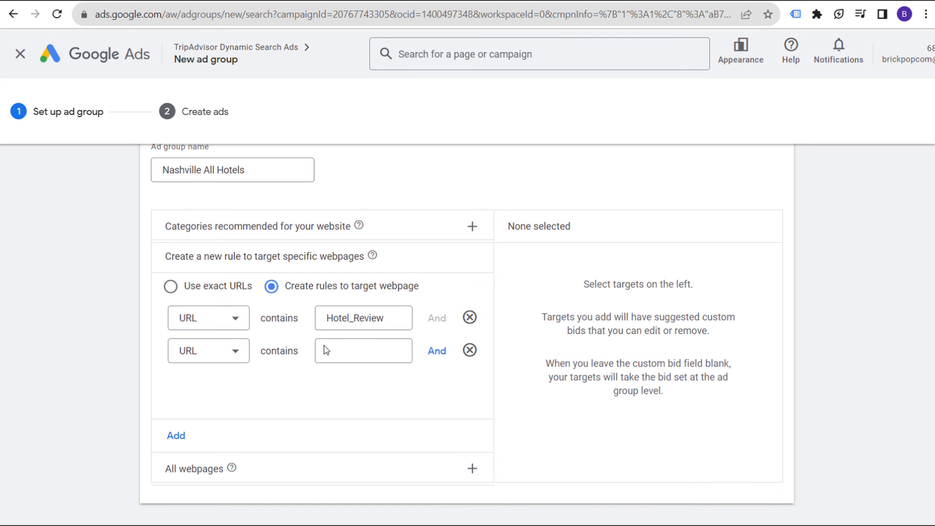
Set the second condition to URL contains Nashville, add the rule as a target and save the ad group setup.
{"action": "left_click", "coordinate": [349, 355]}
{"action": "type", "text": "Nash"}
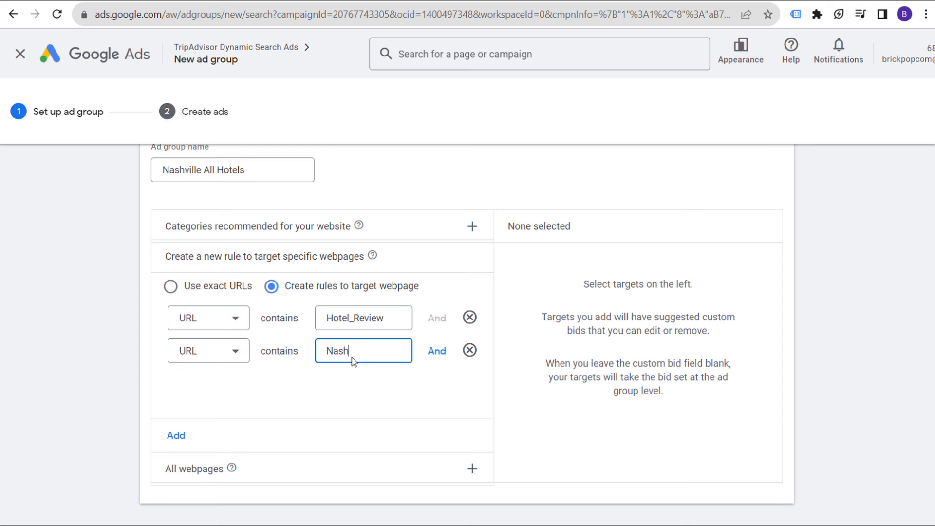
{"action": "type", "text": "ville"}
{"action": "left_click", "coordinate": [173, 435]}
{"action": "scroll", "coordinate": [632, 392], "scroll_direction": "down", "scroll_amount": 2}
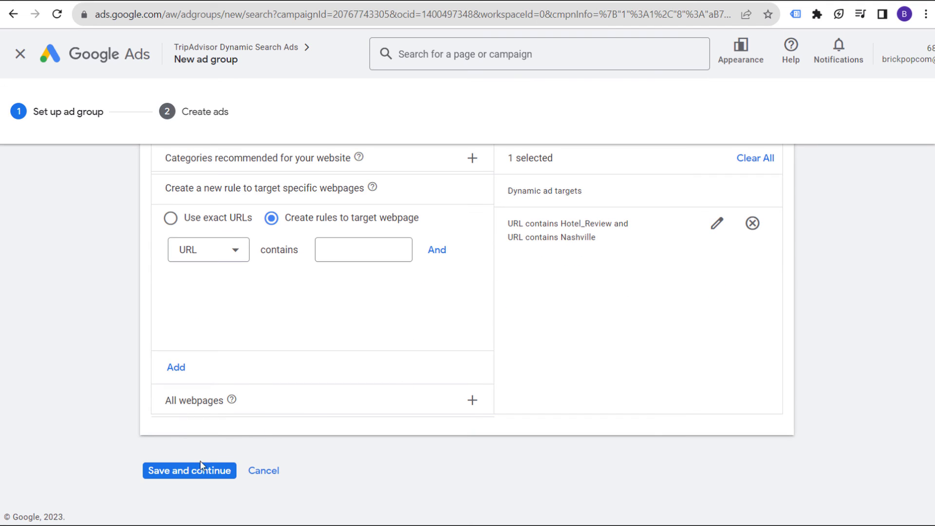
{"action": "left_click", "coordinate": [201, 467]}
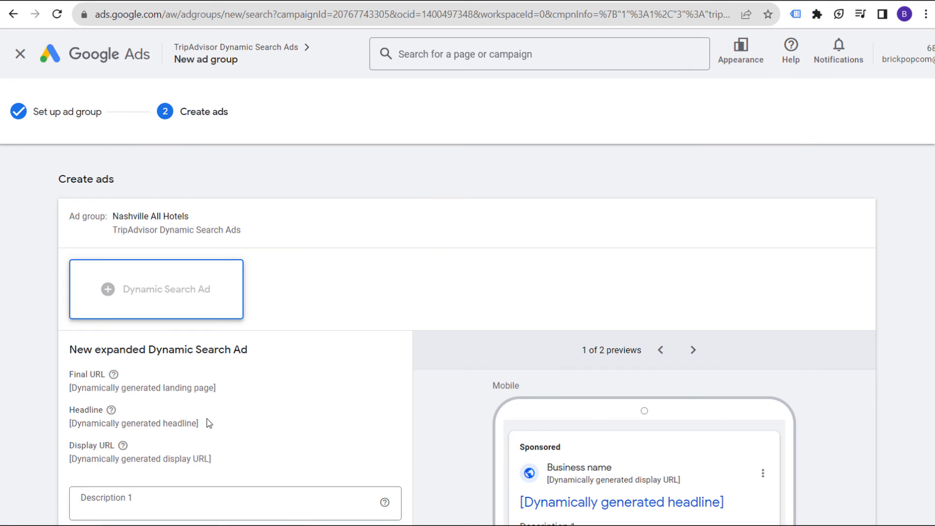
Discard the blank Dynamic Search Ad and leave the ad creation page without saving any ads.
{"action": "scroll", "coordinate": [195, 458], "scroll_direction": "down", "scroll_amount": 4}
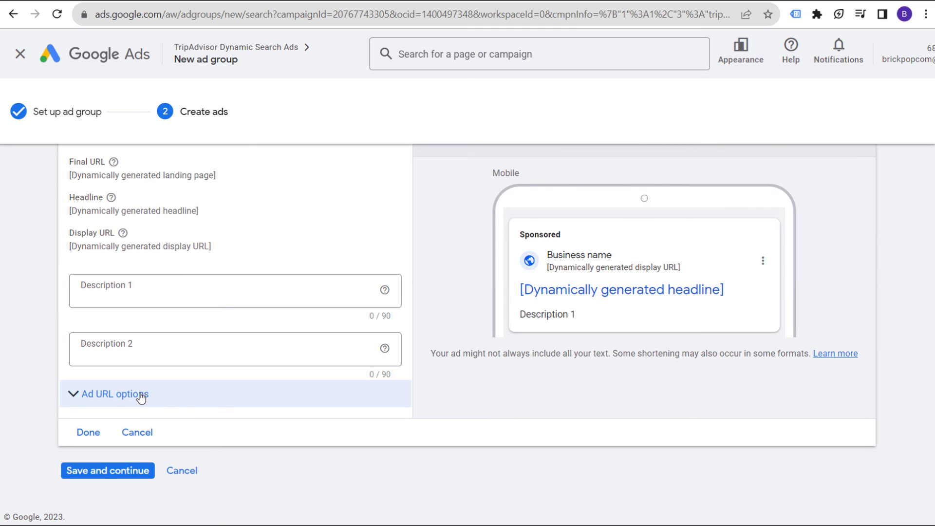
{"action": "left_click", "coordinate": [138, 436]}
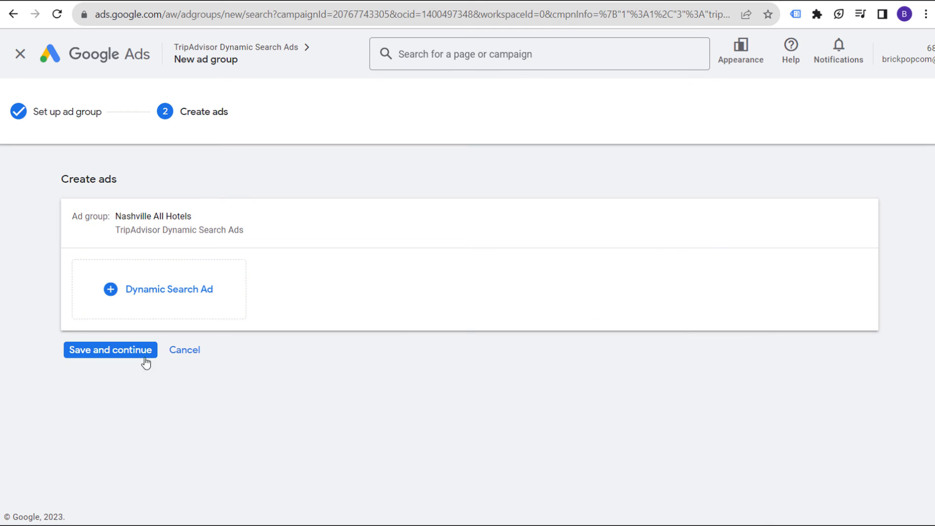
{"action": "left_click", "coordinate": [181, 352]}
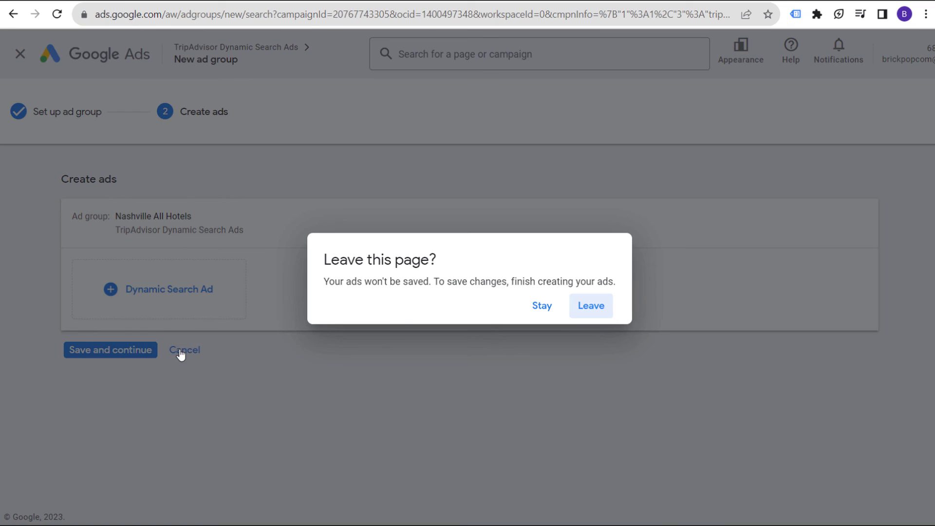
{"action": "left_click", "coordinate": [593, 309]}
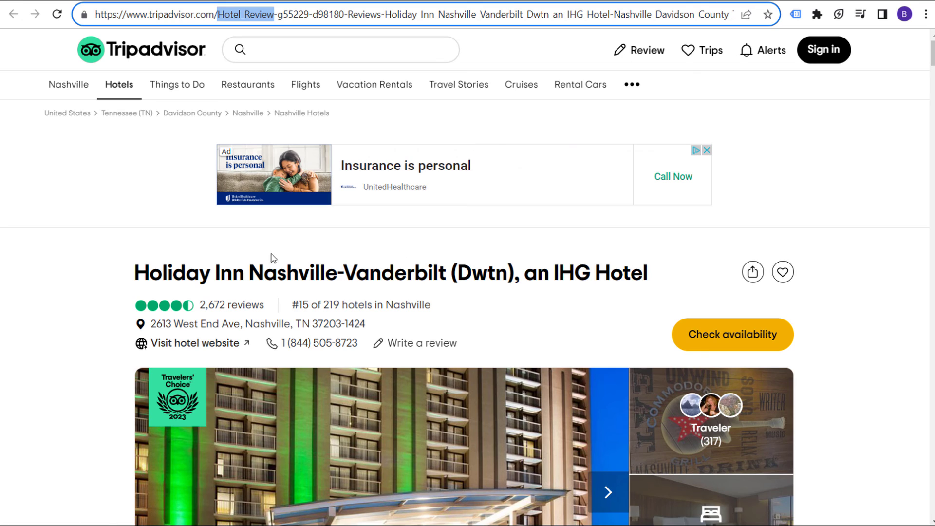
Examine the Holiday Inn Nashville page's title and URL as the basis for dynamically generated headlines and landing pages.
{"action": "left_click_drag", "start_coordinate": [198, 268], "coordinate": [384, 273]}
{"action": "left_click", "coordinate": [324, 273]}
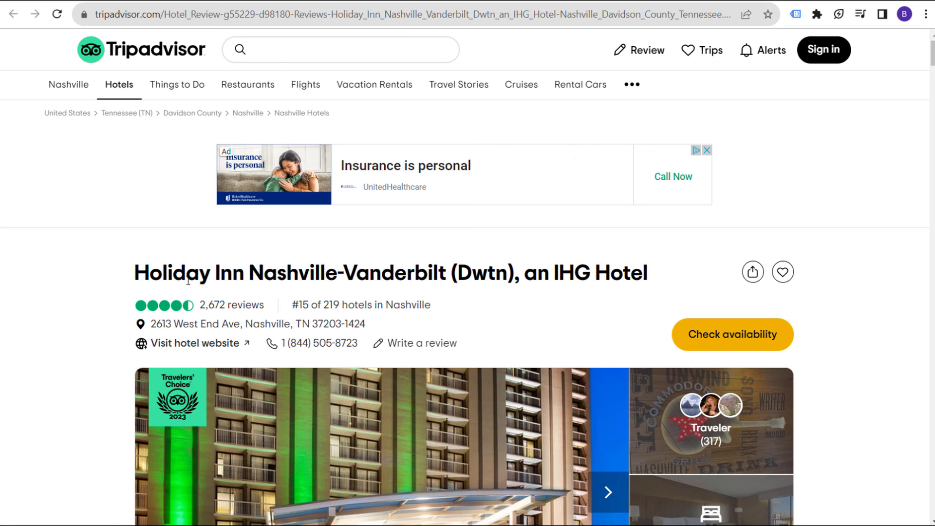
{"action": "left_click_drag", "start_coordinate": [136, 272], "coordinate": [337, 275]}
{"action": "left_click", "coordinate": [242, 11]}
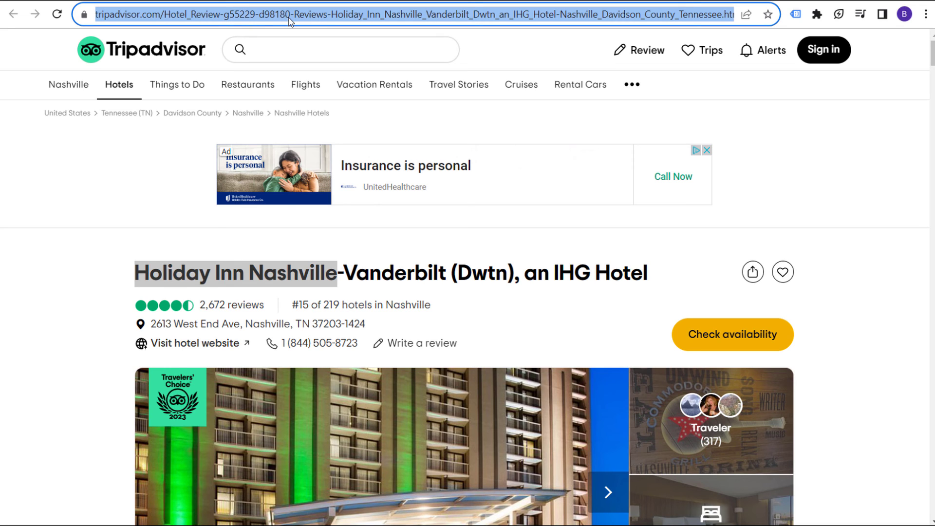
{"action": "left_click", "coordinate": [302, 260]}
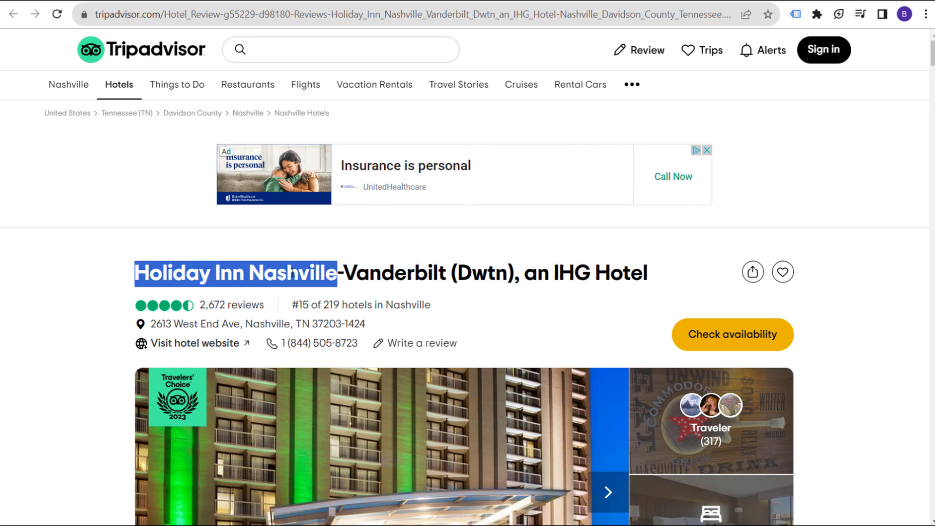
{"action": "left_click_drag", "start_coordinate": [130, 274], "coordinate": [215, 273]}
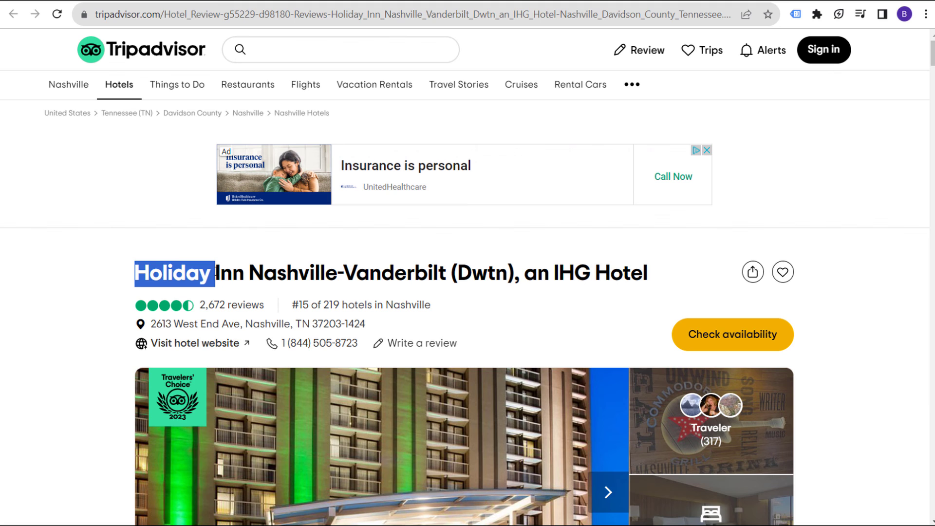
{"action": "left_click", "coordinate": [315, 274]}
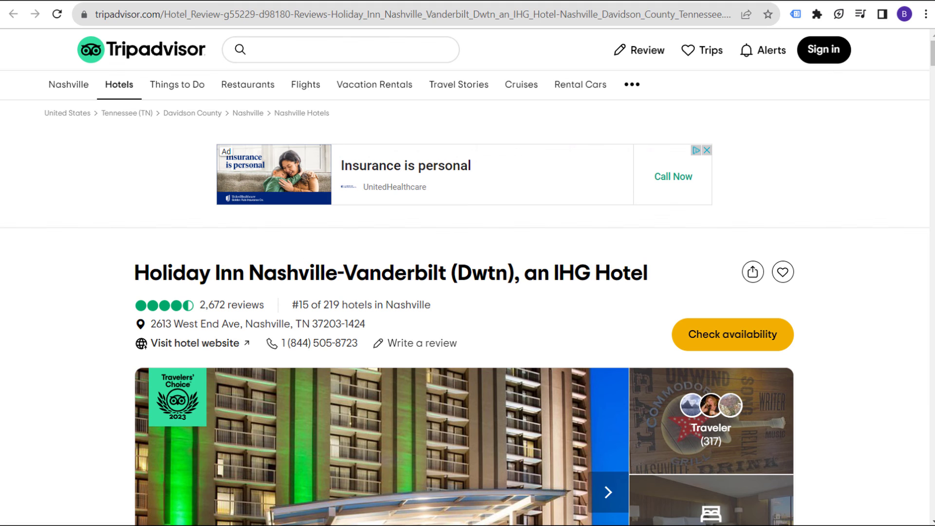
Compare the ad group types of the dynamic and standard ad groups in the campaign's ad group list.
{"action": "key", "text": "ctrl+Tab"}
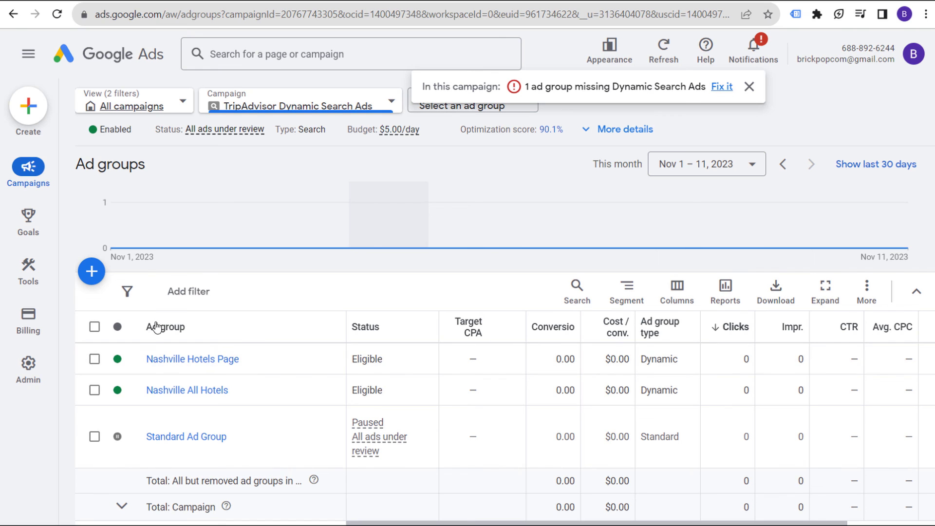
{"action": "left_click_drag", "start_coordinate": [695, 359], "coordinate": [646, 357]}
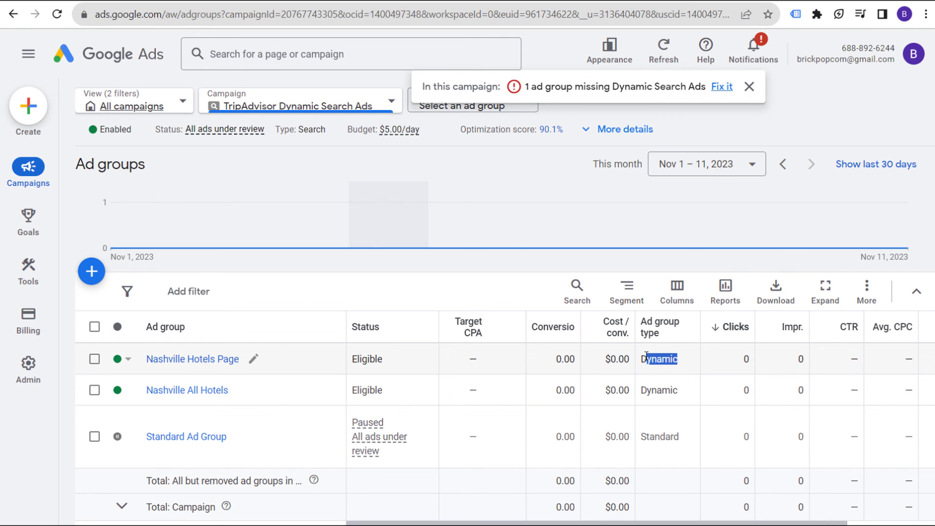
{"action": "left_click", "coordinate": [682, 365]}
{"action": "left_click_drag", "start_coordinate": [691, 440], "coordinate": [645, 439]}
{"action": "left_click", "coordinate": [665, 405]}
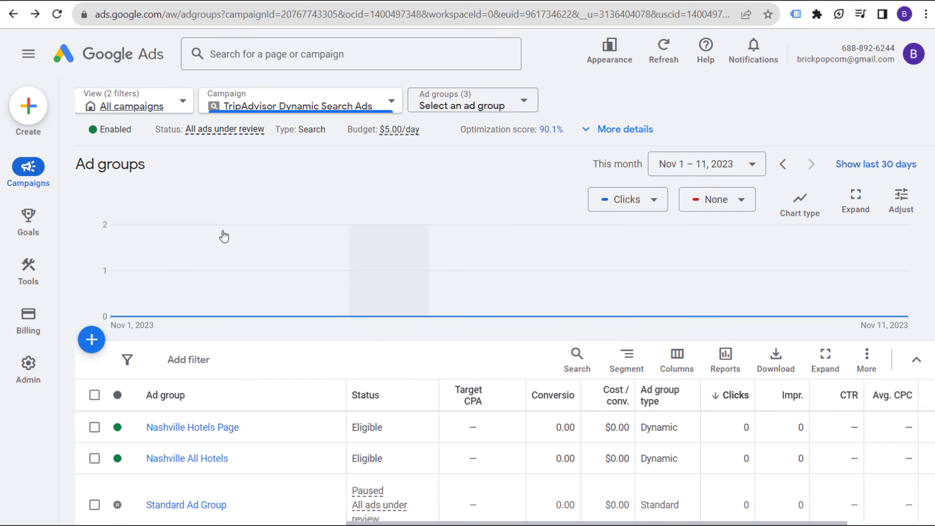
Open the Business data feeds page and review the page URLs and custom labels in the page feed template spreadsheet.
{"action": "mouse_move", "coordinate": [32, 270]}
{"action": "left_click", "coordinate": [95, 394]}
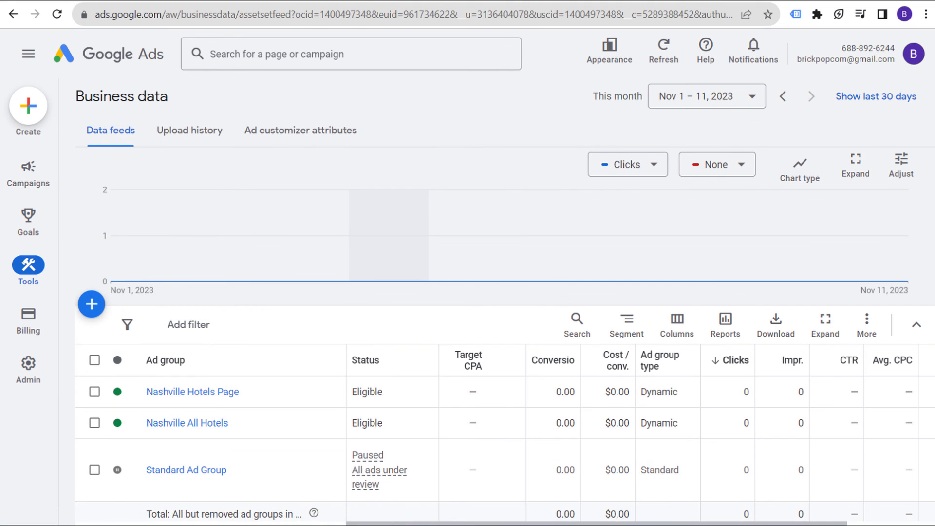
{"action": "key", "text": "alt+Tab"}
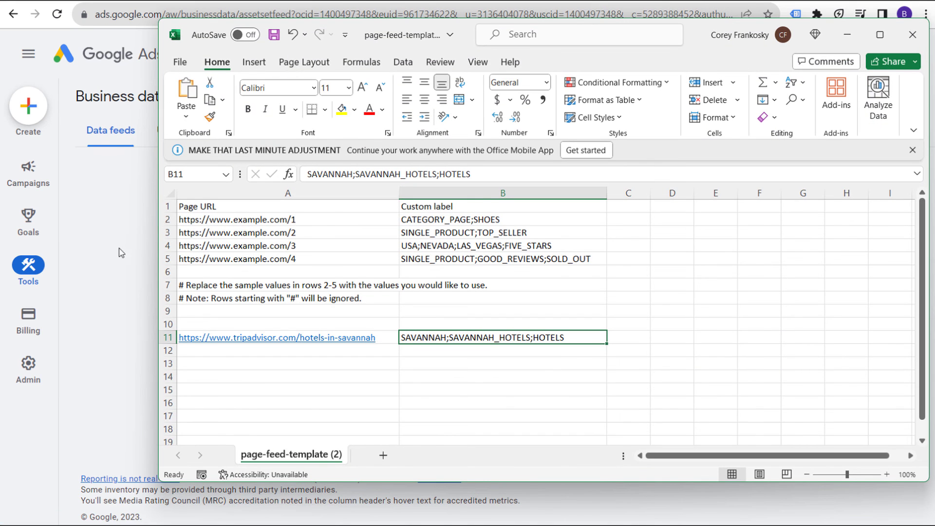
{"action": "left_click", "coordinate": [108, 218]}
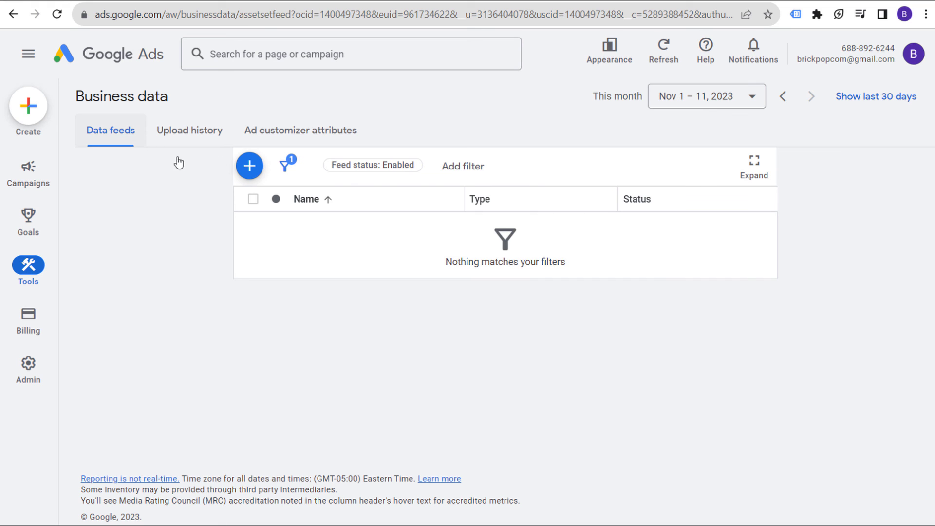
View the form for uploading new page feed data and close it without uploading a feed.
{"action": "left_click", "coordinate": [249, 175]}
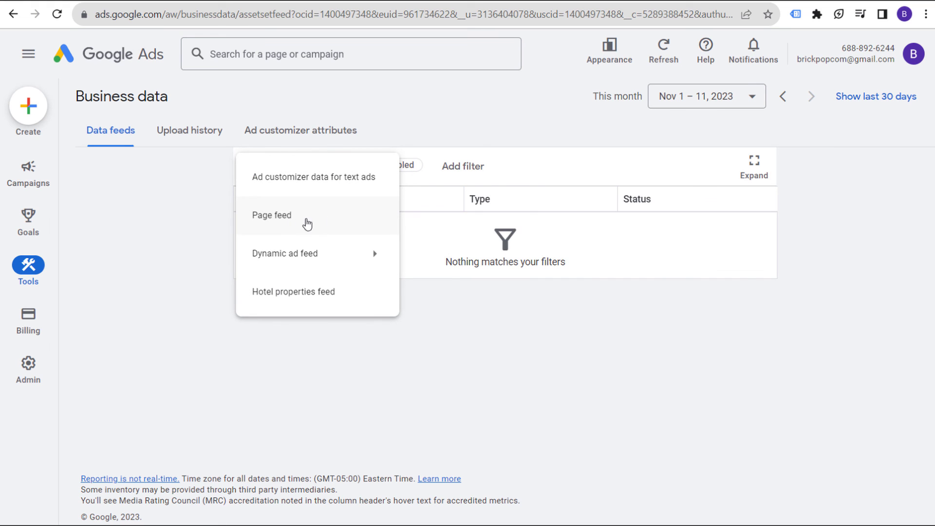
{"action": "left_click", "coordinate": [248, 229]}
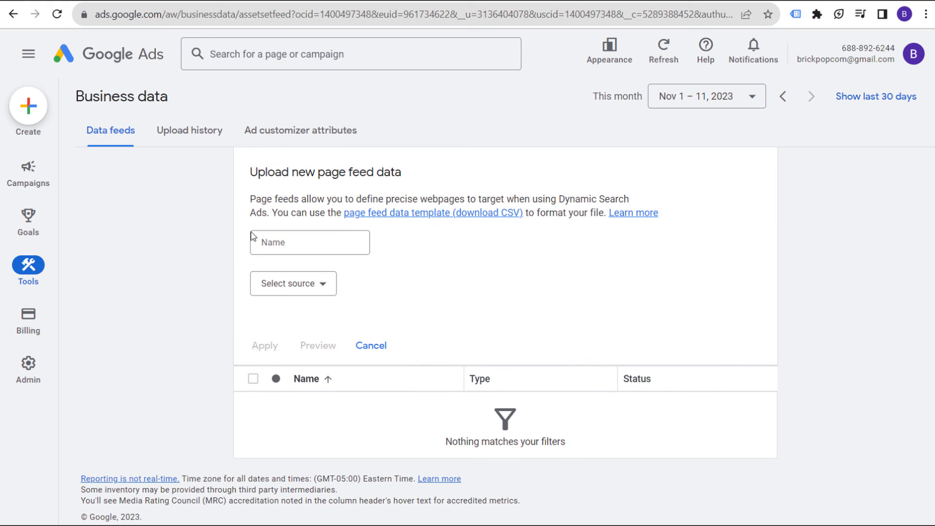
{"action": "left_click", "coordinate": [374, 347]}
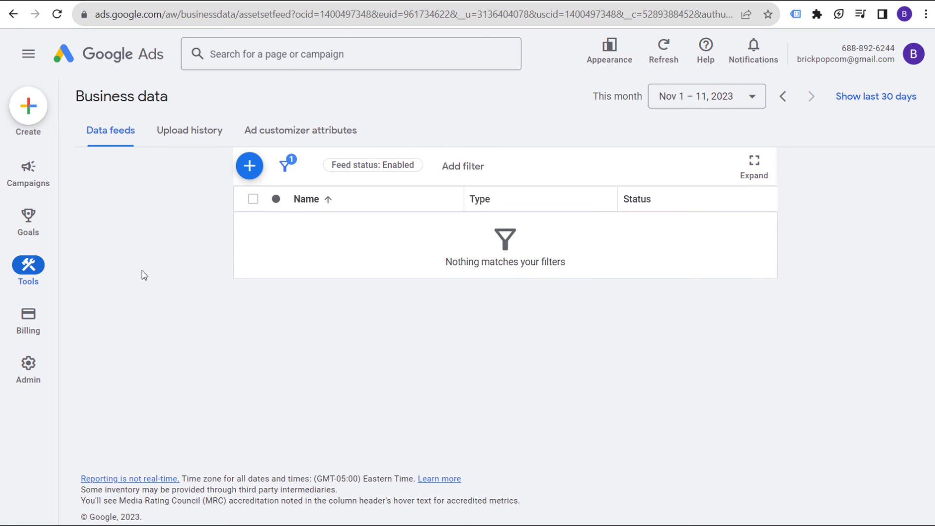
Return to the TripAdvisor Dynamic Search Ads campaign and open its Assets page.
{"action": "left_click", "coordinate": [34, 177]}
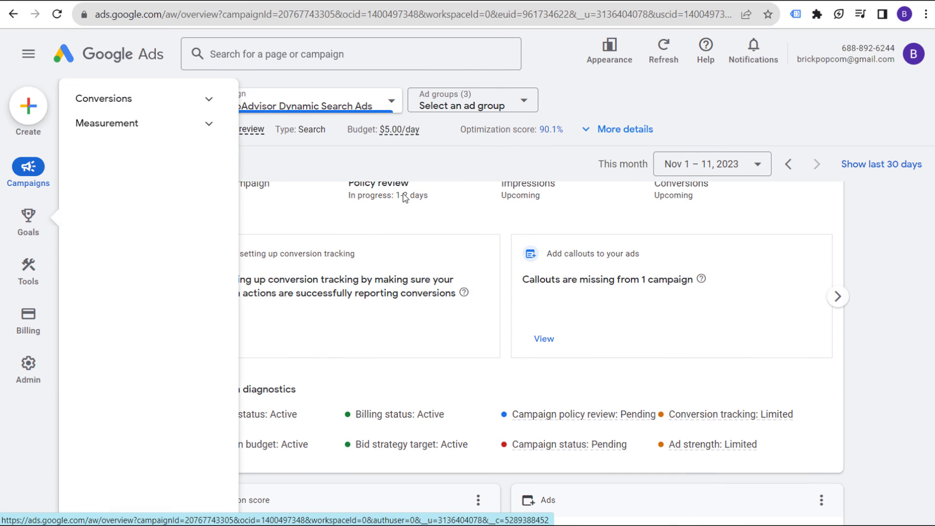
{"action": "mouse_move", "coordinate": [18, 179]}
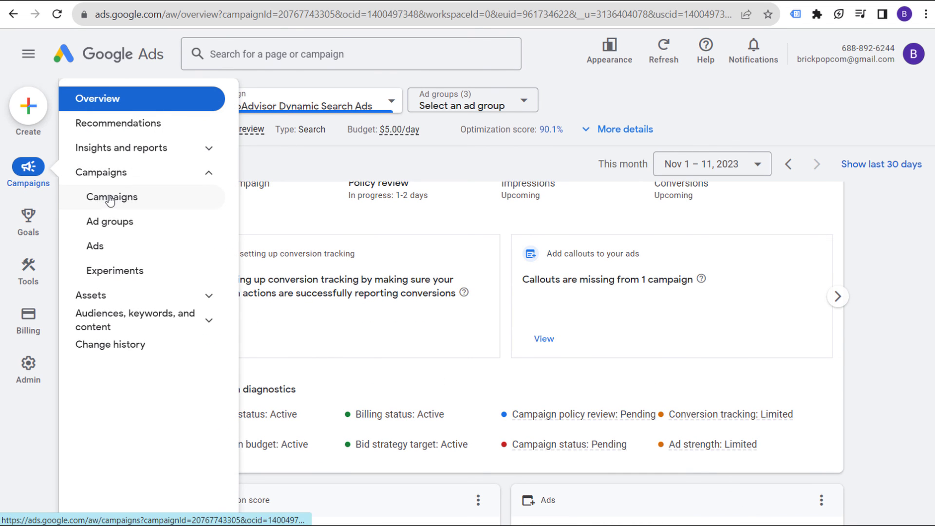
{"action": "left_click", "coordinate": [110, 303]}
{"action": "left_click", "coordinate": [109, 319]}
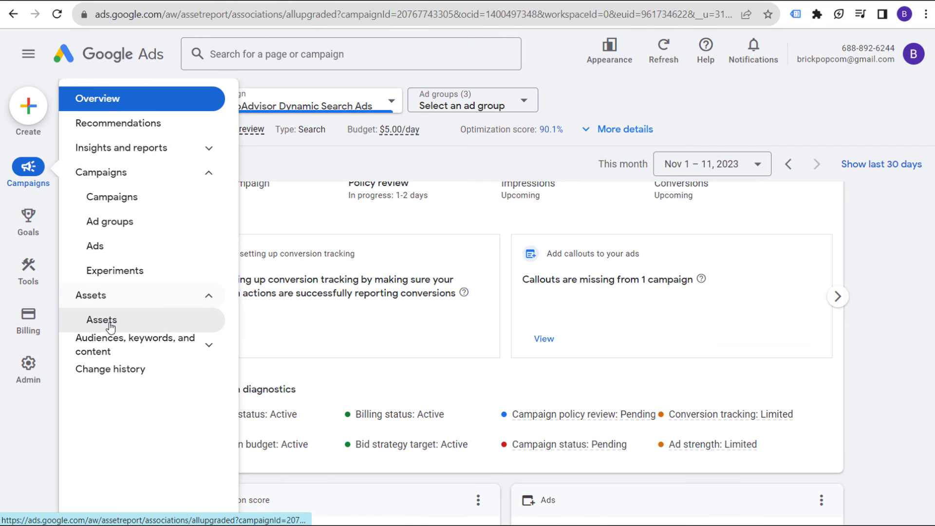